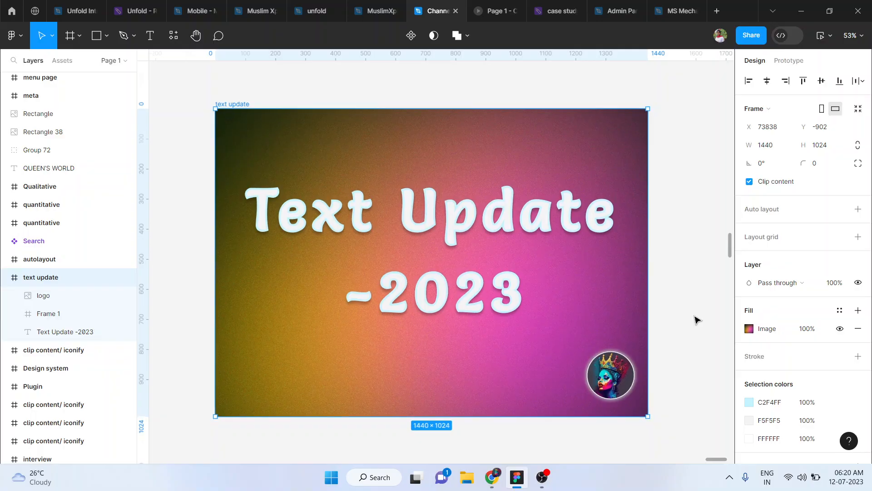
Step: Draw a 1440 × 835 frame on the canvas below the "text update" frame, aligned with its sides
scroll(697, 320, "down", 1)
scroll(697, 320, "down", 4)
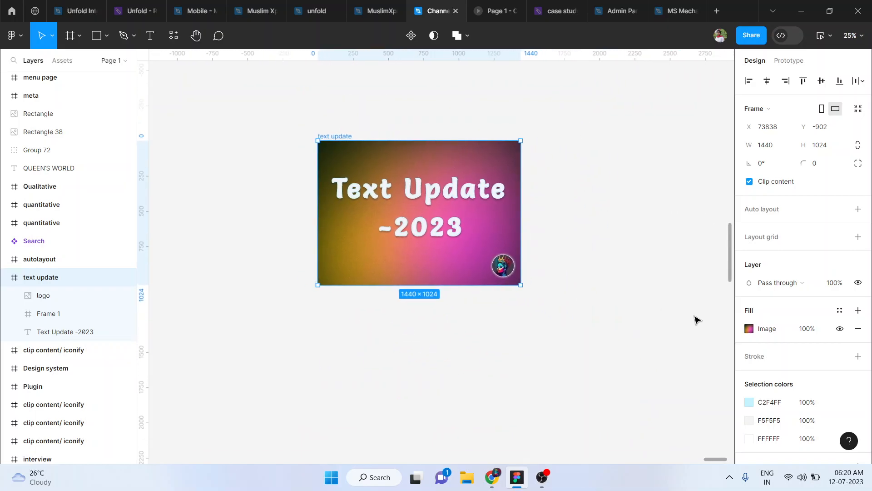
scroll(547, 294, "up", 4)
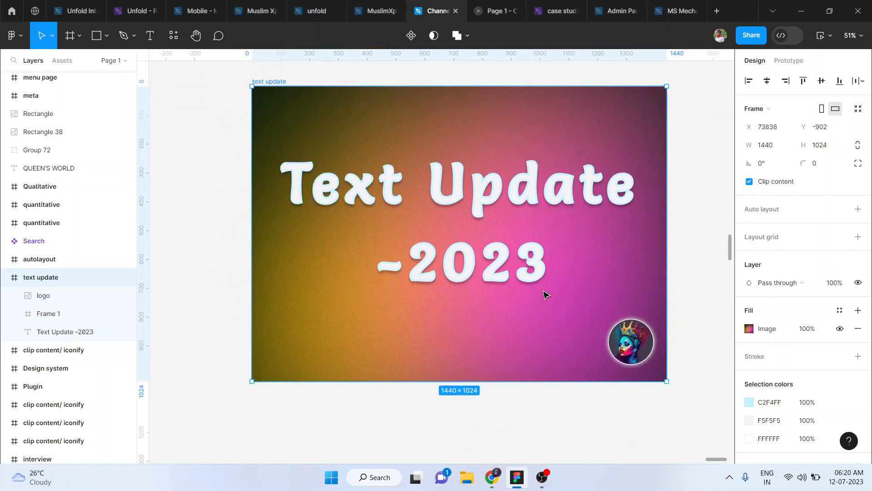
scroll(546, 295, "down", 5)
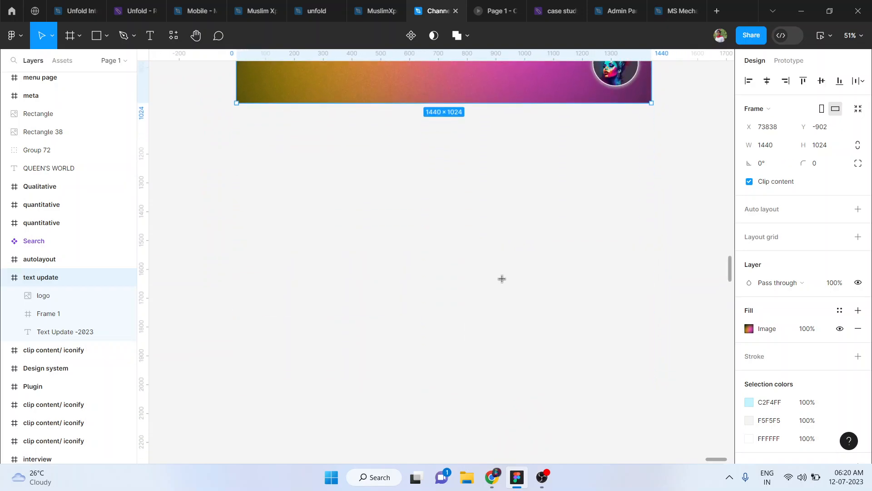
key("f")
mouse_move(252, 189)
left_mouse_down()
mouse_move(639, 339)
mouse_move(636, 403)
left_mouse_up()
left_click_drag(524, 333, 512, 321)
left_click_drag(620, 392, 652, 418)
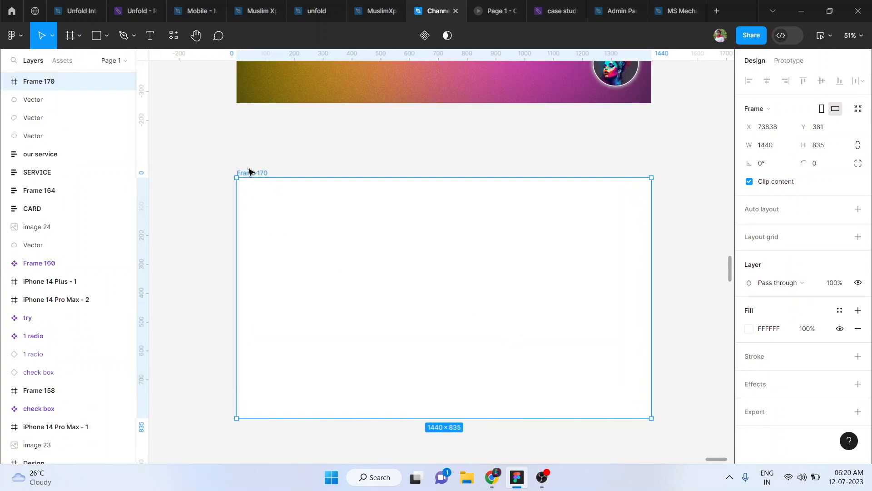
Step: Rename the new frame as "text"
double_click(249, 172)
key("BackSpace")
type("text")
key("Return")
left_click(359, 166)
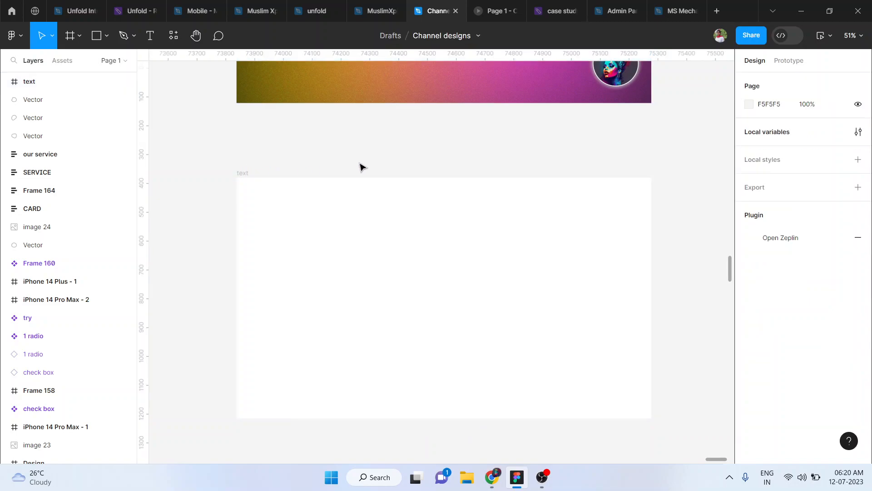
Step: Run the Content Reel plugin on the "text" frame and open its Lorem Ipsum text content
right_click(435, 229)
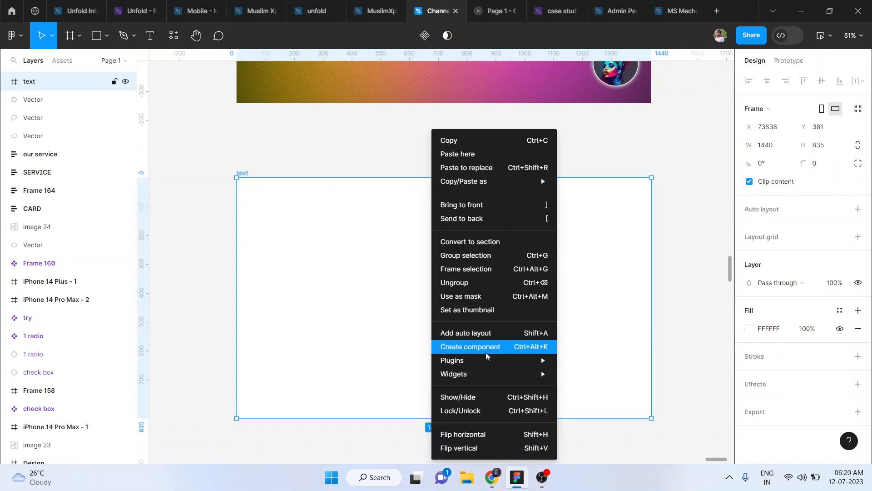
mouse_move(514, 367)
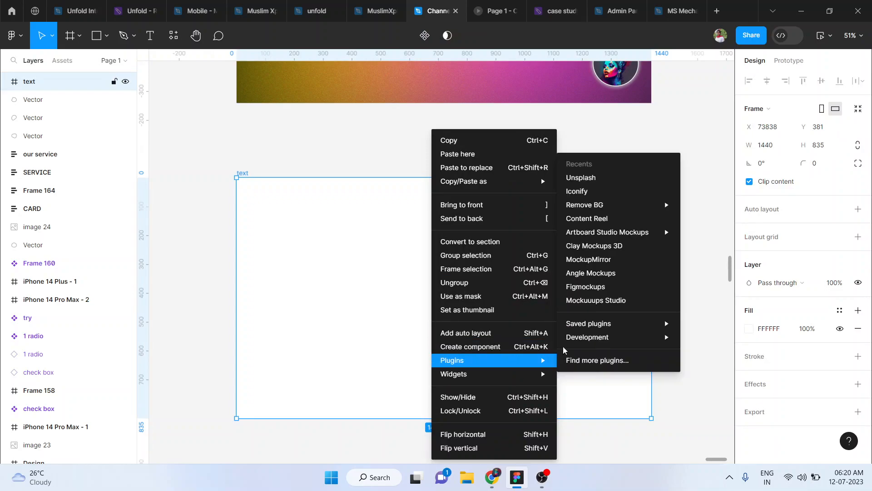
left_click(583, 221)
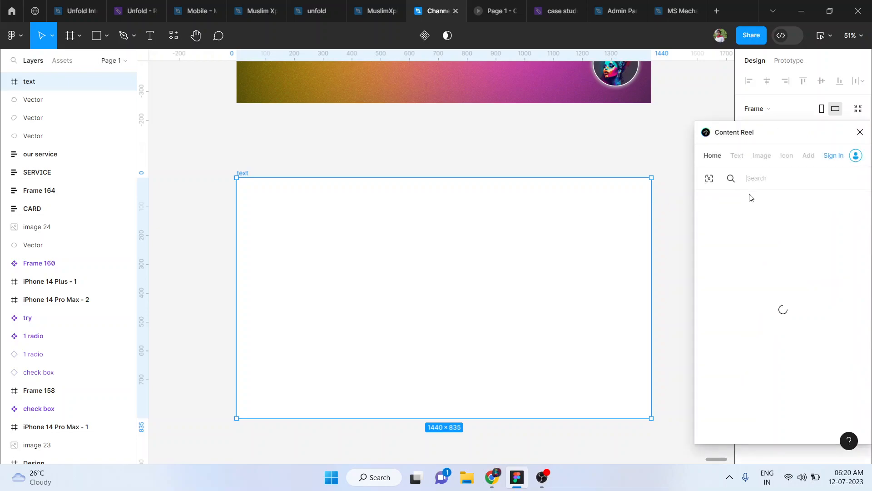
left_click(741, 157)
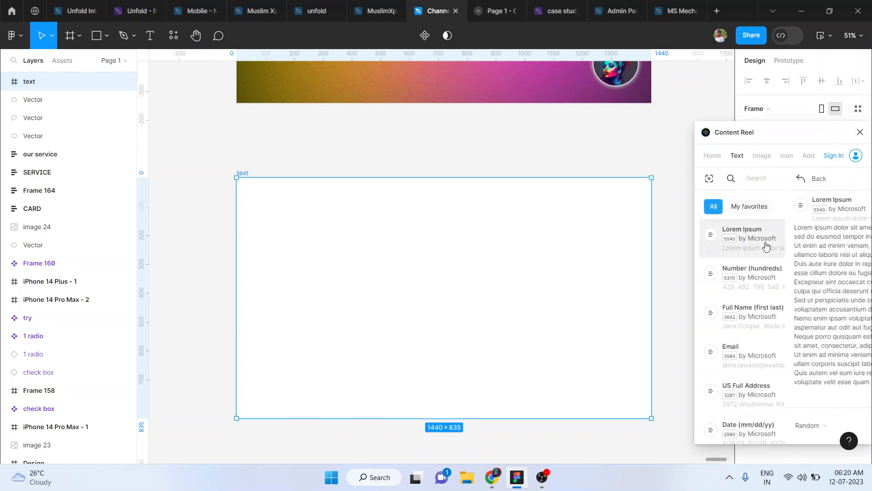
left_click(765, 245)
left_click_drag(705, 229, 850, 325)
left_click(839, 426)
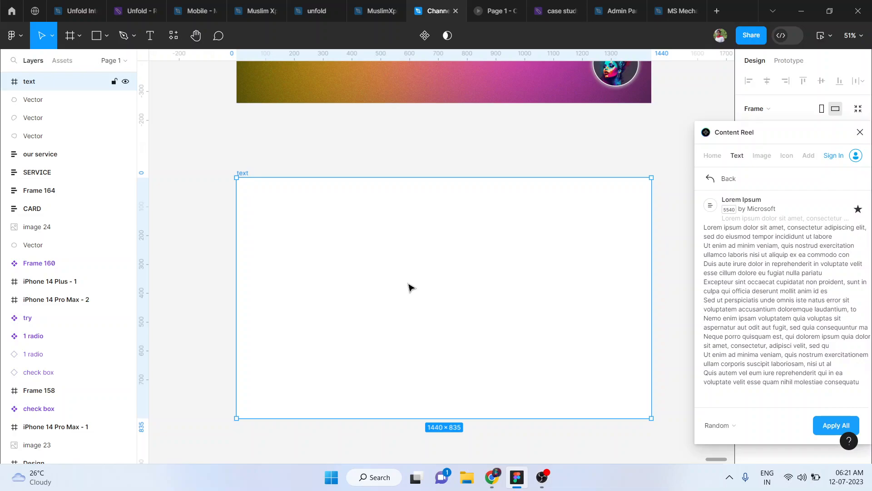
left_click_drag(757, 132, 575, 128)
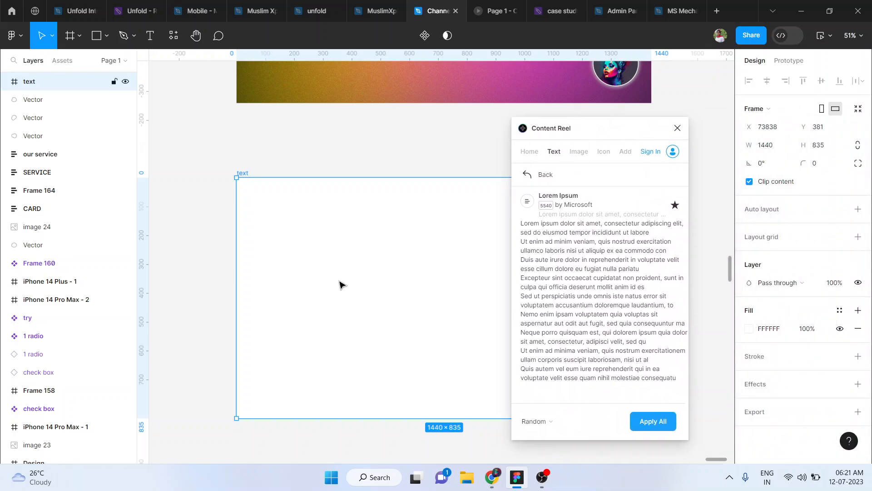
Step: Add a text layer reading "k" inside the "text" frame
left_click(277, 148)
key("t")
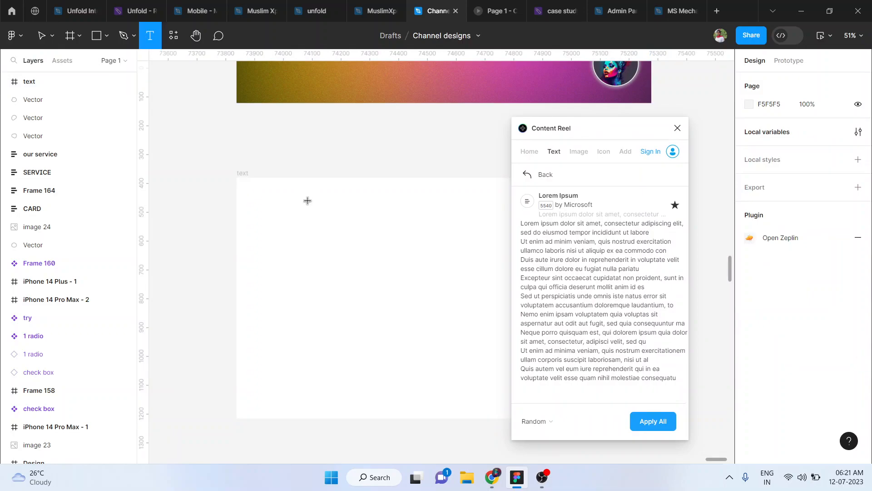
left_click(293, 235)
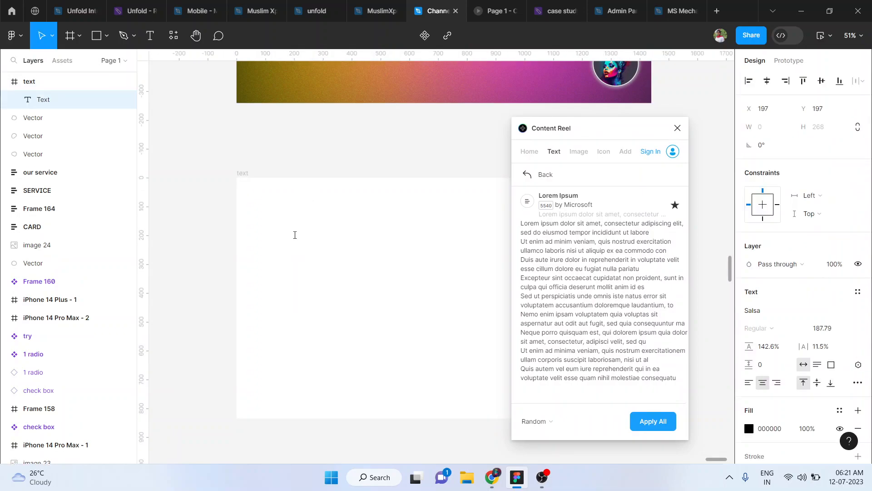
type("k")
key("Escape")
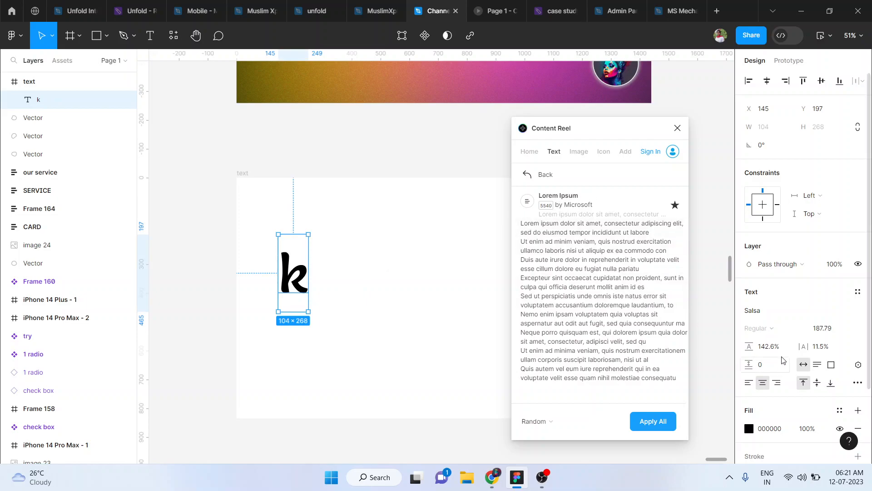
Step: Set the text layer's font size to 20 and fill it with the first Lorem Ipsum sentence from Content Reel
left_click(825, 329)
type("20")
key("Return")
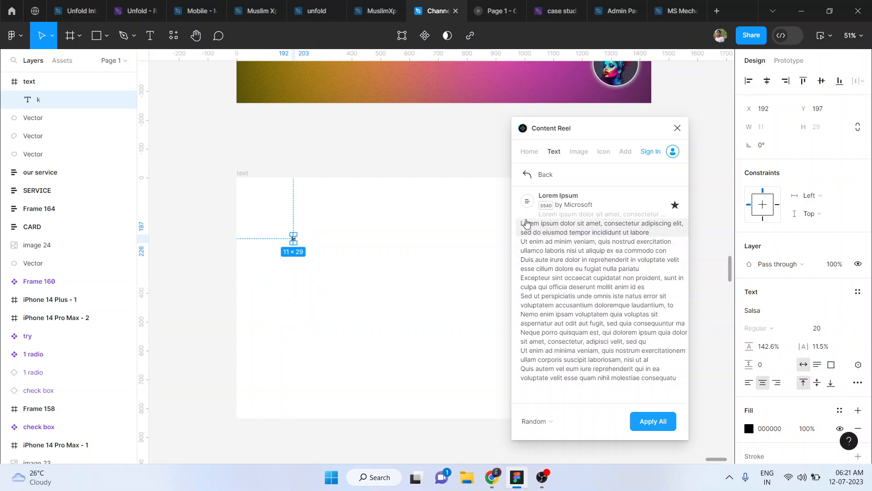
left_click(522, 225)
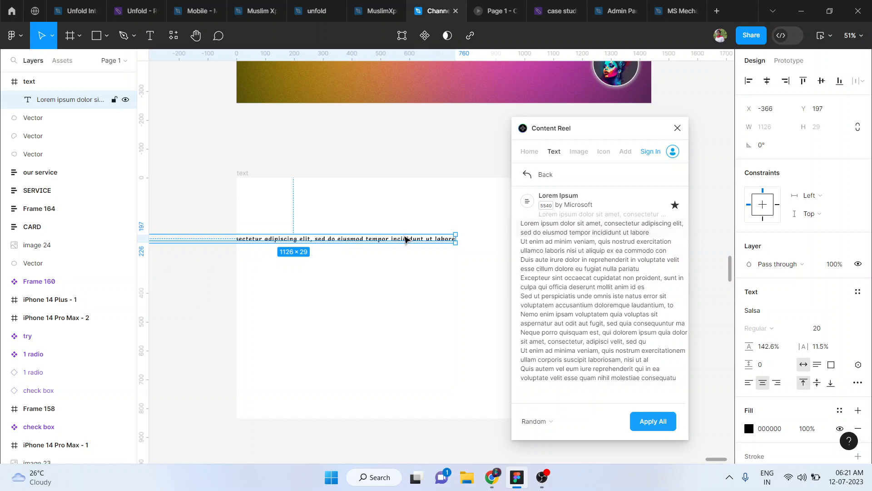
left_click_drag(402, 238, 481, 256)
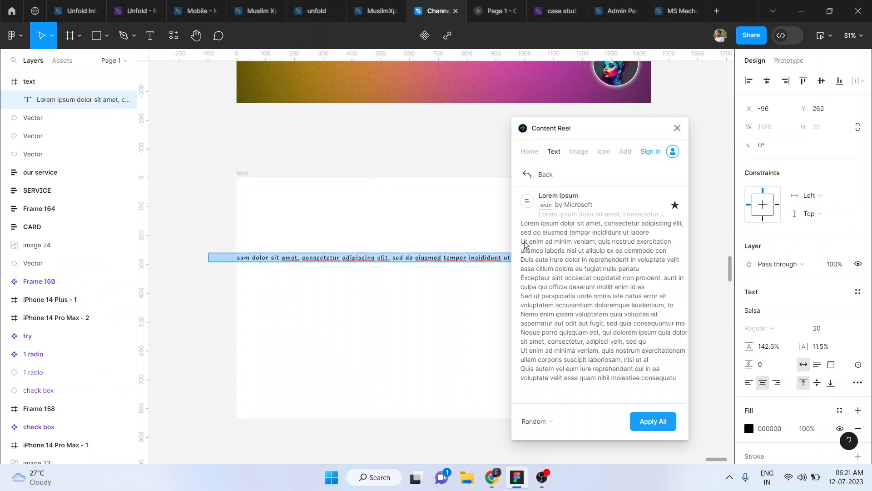
Step: Try applying random Lorem Ipsum content to the whole text layer, and undo the replacement after closing Content Reel
left_click_drag(520, 223, 602, 327)
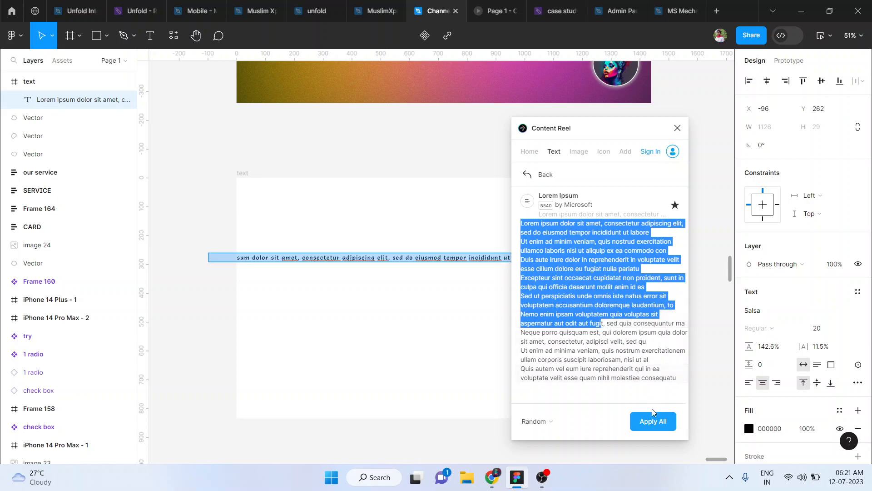
left_click(654, 421)
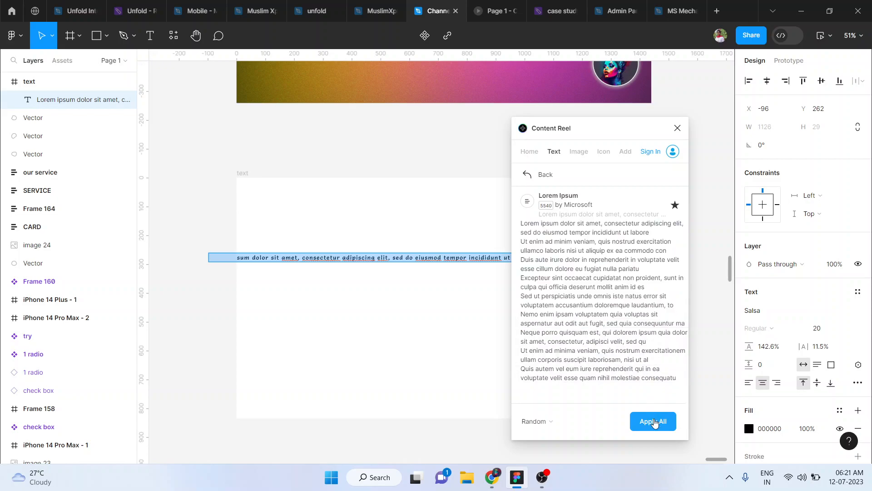
left_click(678, 128)
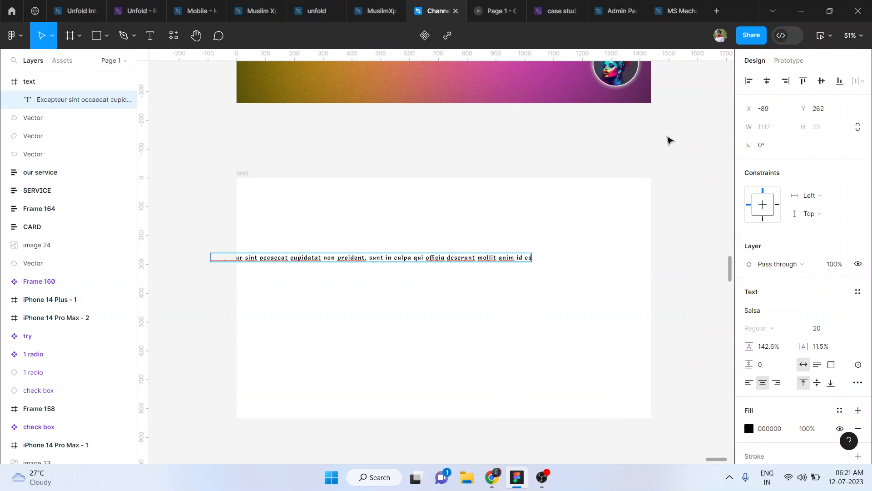
key("ctrl+z")
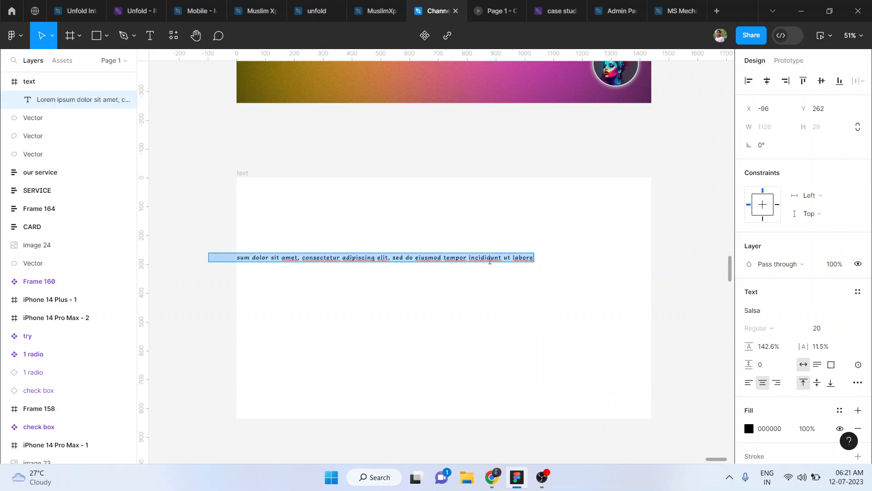
Step: Move the Lorem ipsum line fully inside the frame to about X 131, Y 175 and narrow its text box to about 711 wide
key("Escape")
left_click_drag(476, 261, 543, 233)
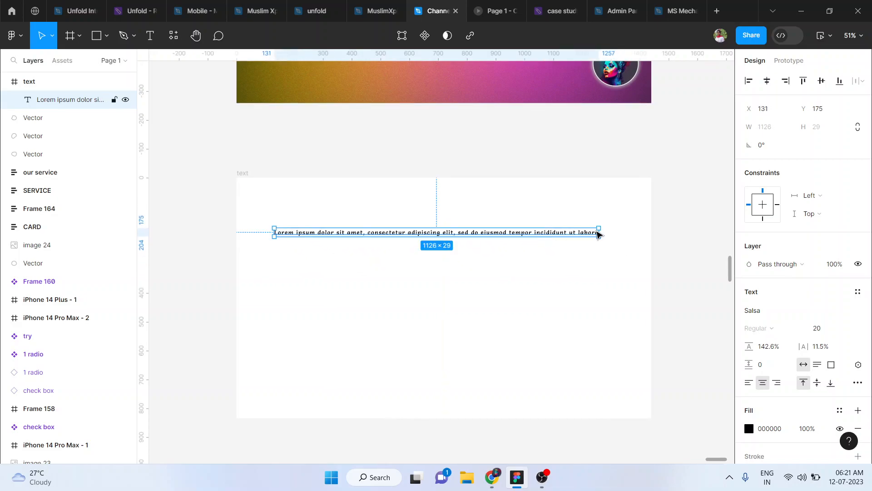
left_click_drag(598, 234, 480, 282)
Step: Copy the Lorem ipsum sentence and append it twice to the end of the same text box
double_click(414, 238)
key("ctrl+c")
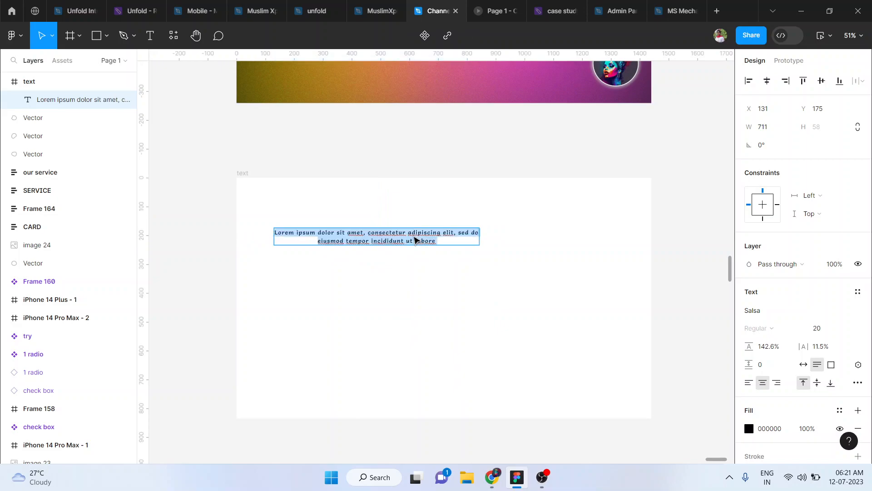
left_click(448, 239)
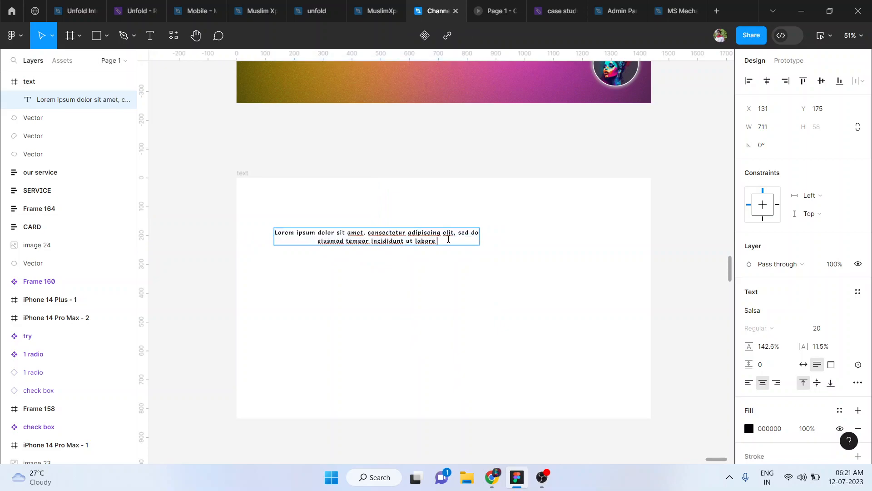
key("ctrl+v")
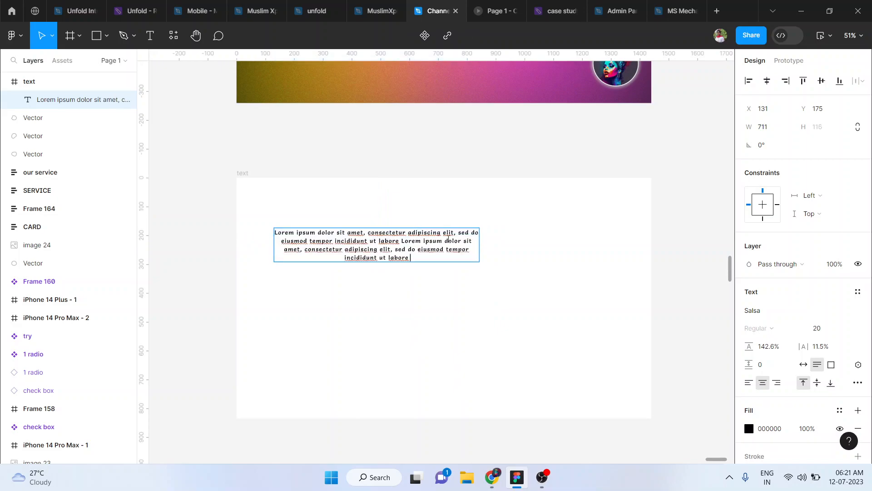
key("ctrl+v")
key("Escape")
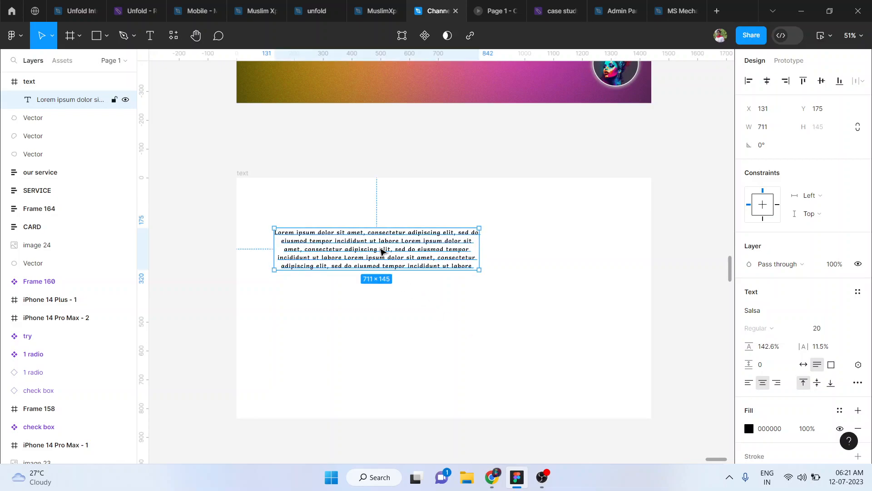
Step: Set the paragraph's font size to 25 and align its text left
scroll(384, 249, "up", 3)
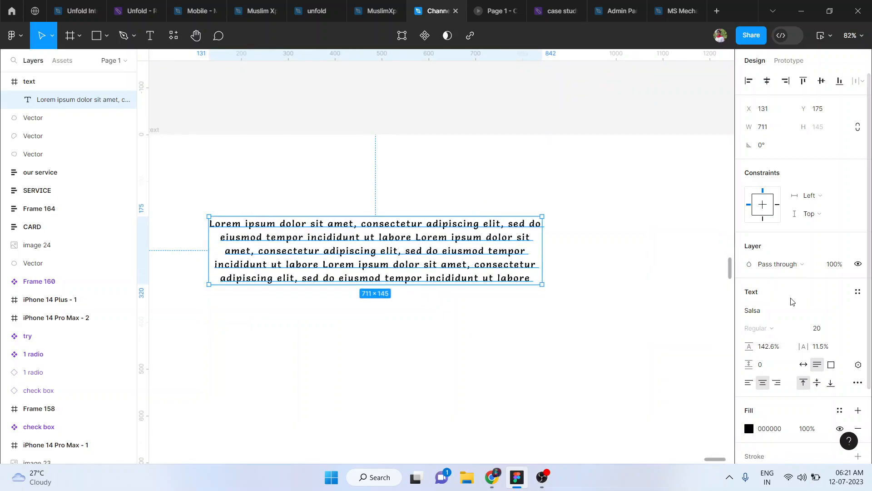
left_click(822, 327)
type("25")
key("Return")
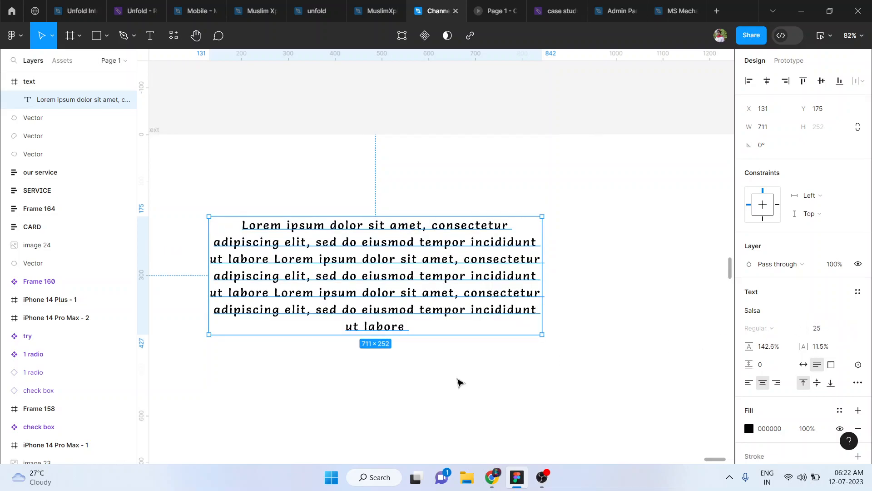
scroll(457, 382, "down", 1)
scroll(458, 381, "down", 2)
left_click(749, 382)
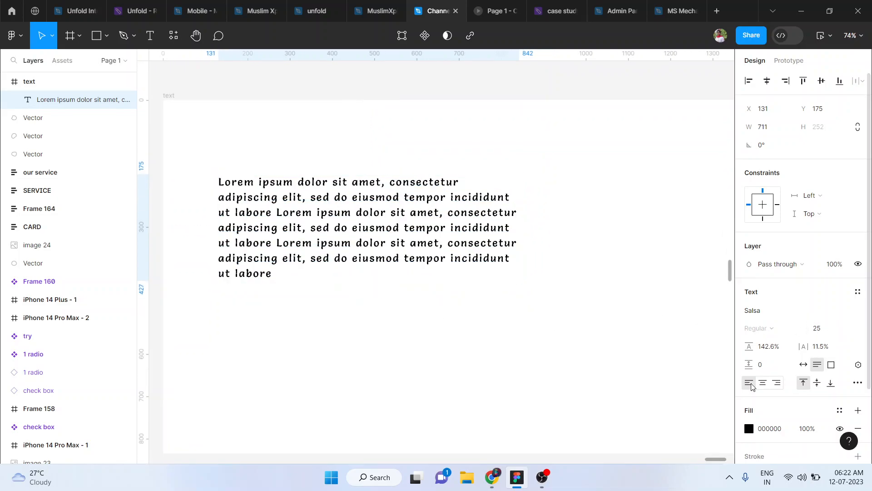
Step: Shift the paragraph slightly within the frame to about X 143, Y 186
left_click(479, 303)
mouse_move(395, 207)
left_mouse_down()
mouse_move(408, 262)
mouse_move(400, 212)
left_mouse_up()
left_click(503, 323)
scroll(504, 323, "down", 1)
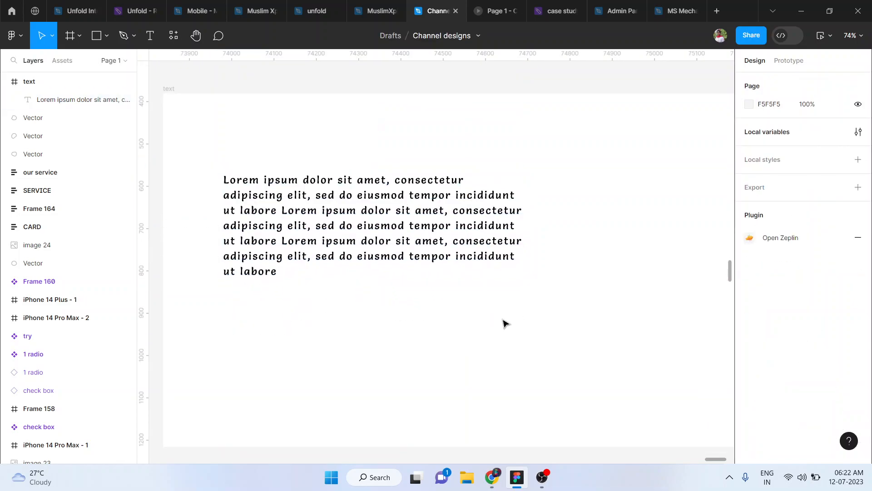
Step: Examine the list of available fonts for the Lorem ipsum paragraph, and close it without choosing another font
left_click(427, 198)
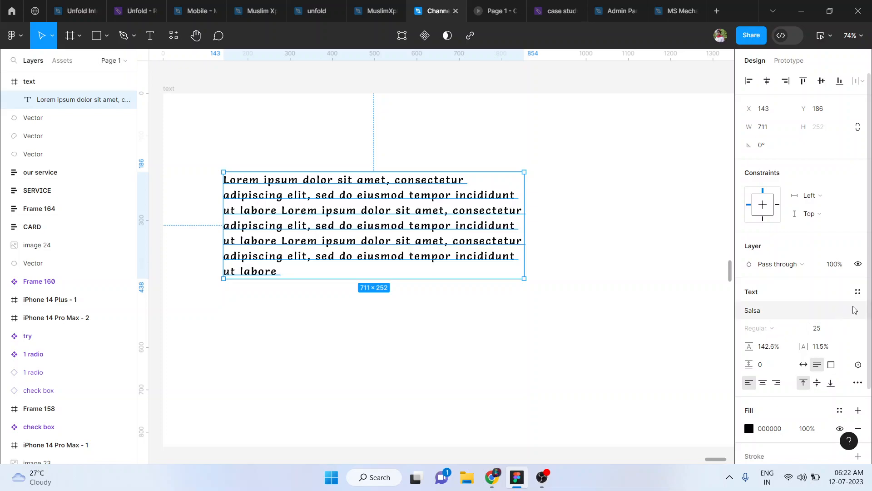
left_click(769, 315)
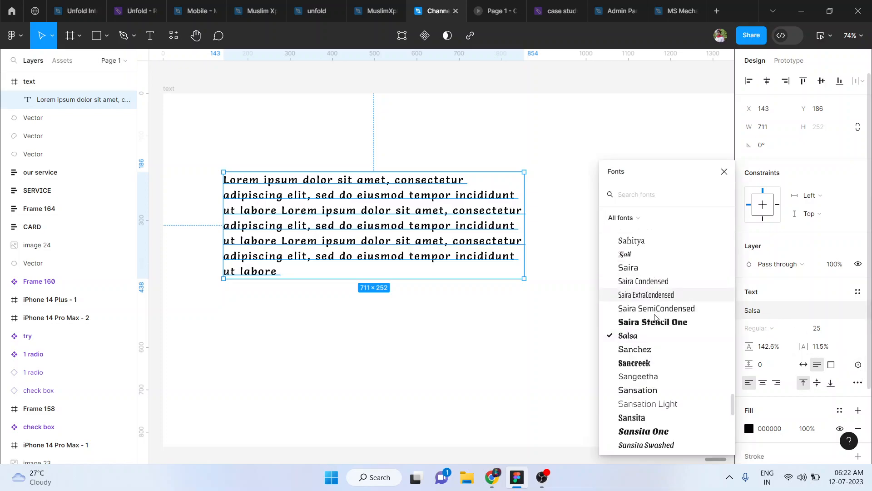
scroll(655, 328, "down", 8)
scroll(654, 329, "up", 8)
scroll(654, 329, "up", 6)
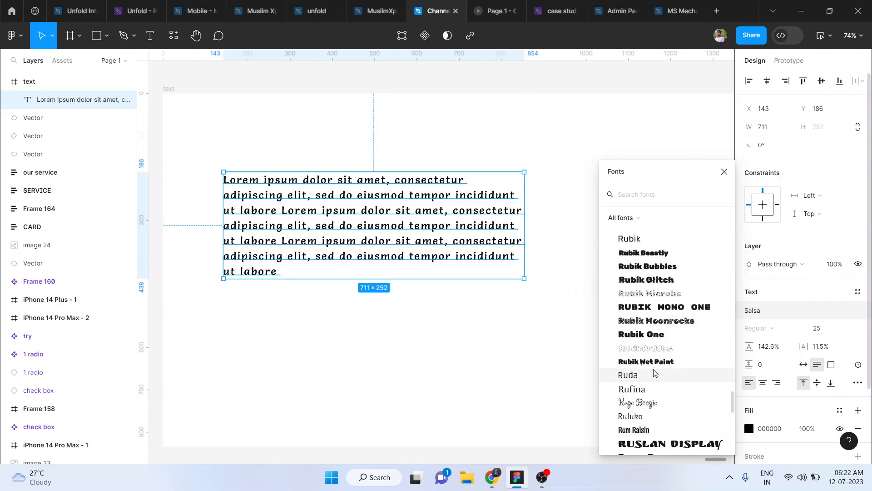
scroll(654, 372, "down", 10)
scroll(655, 372, "up", 6)
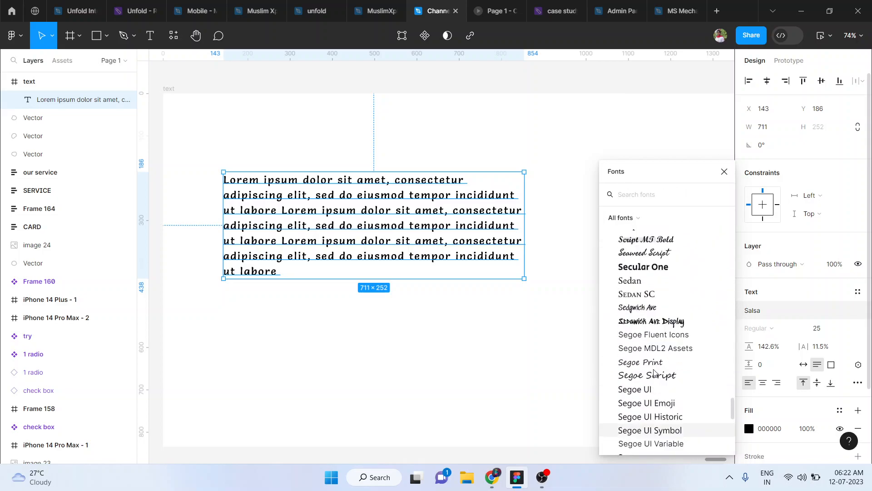
scroll(701, 217, "up", 3)
scroll(729, 147, "up", 2)
left_click(724, 171)
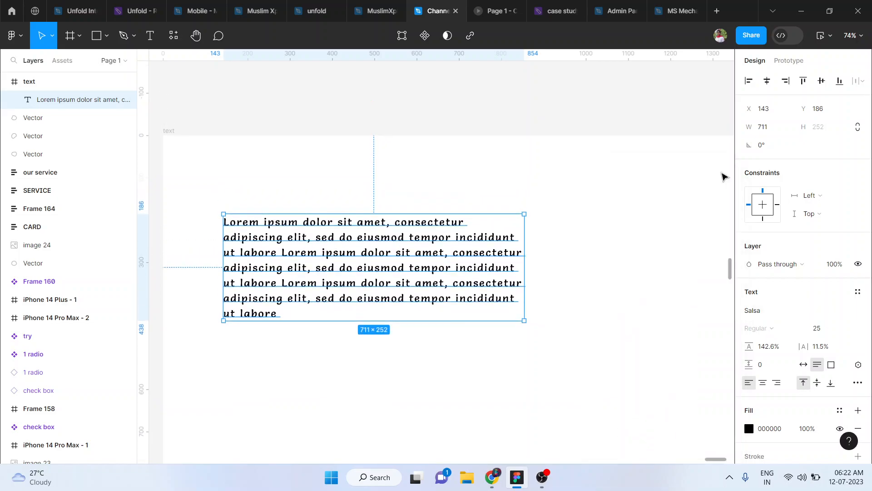
Step: Change the Lorem ipsum paragraph's font to Sanchez in the Italic style
left_click(771, 314)
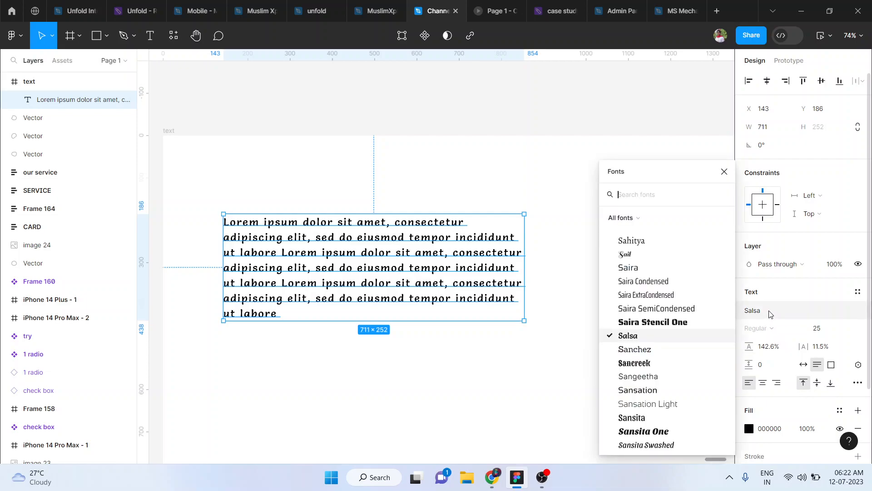
left_click(635, 350)
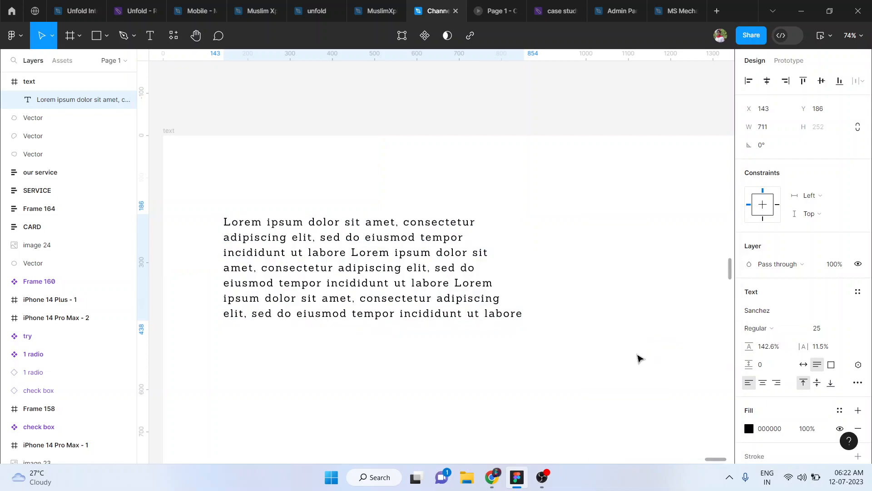
left_click(768, 329)
left_click(769, 352)
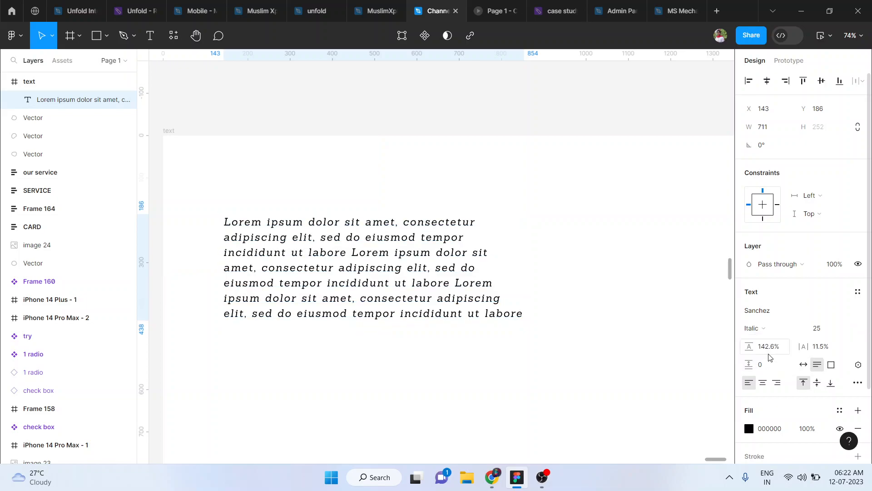
Step: Try the paragraph at font sizes 40 and 255, and set it back to 25
left_click(847, 329)
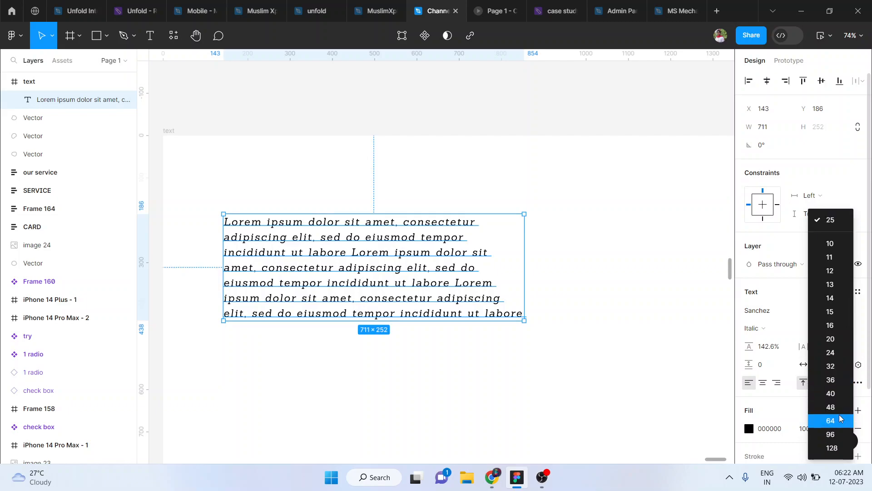
left_click(831, 393)
left_click(824, 331)
type("255")
key("Return")
left_click(823, 331)
type("2")
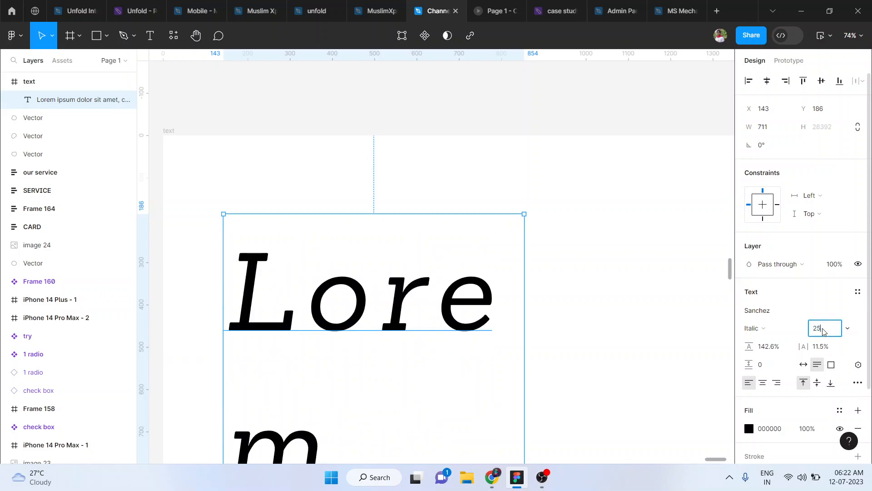
type("5")
key("Return")
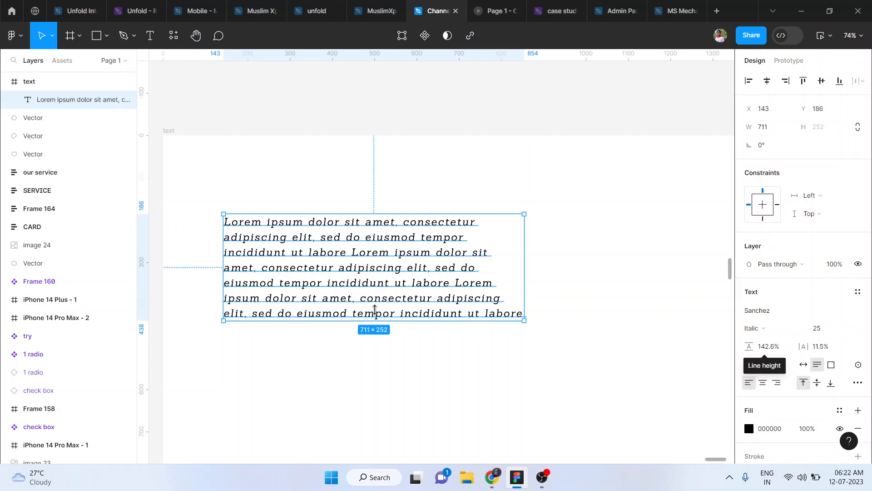
Step: Adjust the paragraph's line height to 147.6% and its letter spacing to -0.5%
scroll(388, 311, "up", 5)
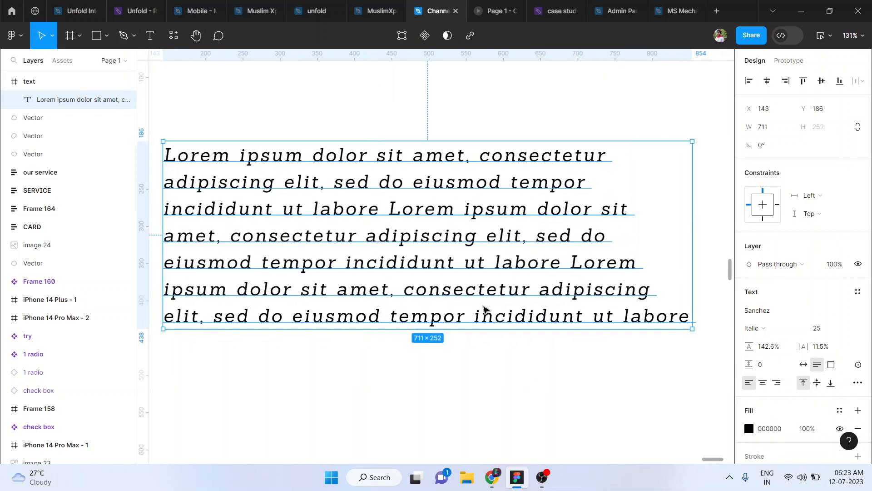
left_click_drag(751, 346, 792, 346)
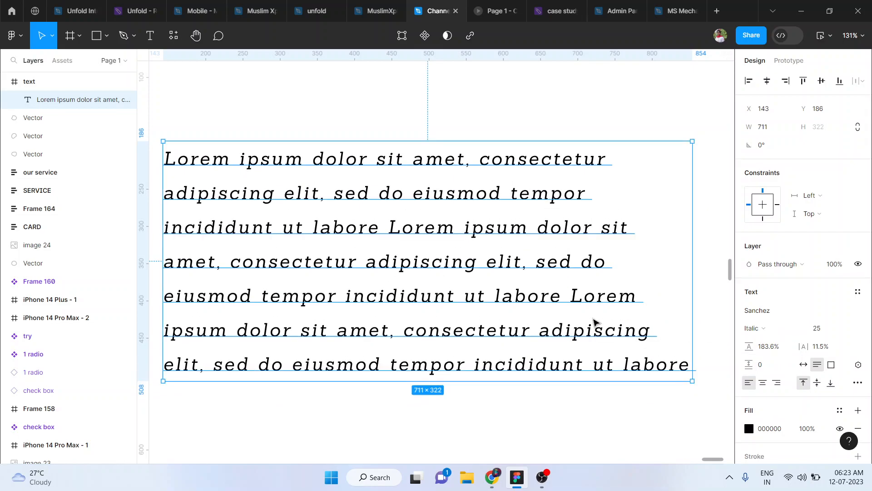
left_click_drag(750, 346, 707, 342)
left_click(817, 346)
type("20")
key("Return")
mouse_move(818, 350)
left_mouse_down()
mouse_move(853, 352)
mouse_move(794, 355)
mouse_move(807, 346)
left_mouse_up()
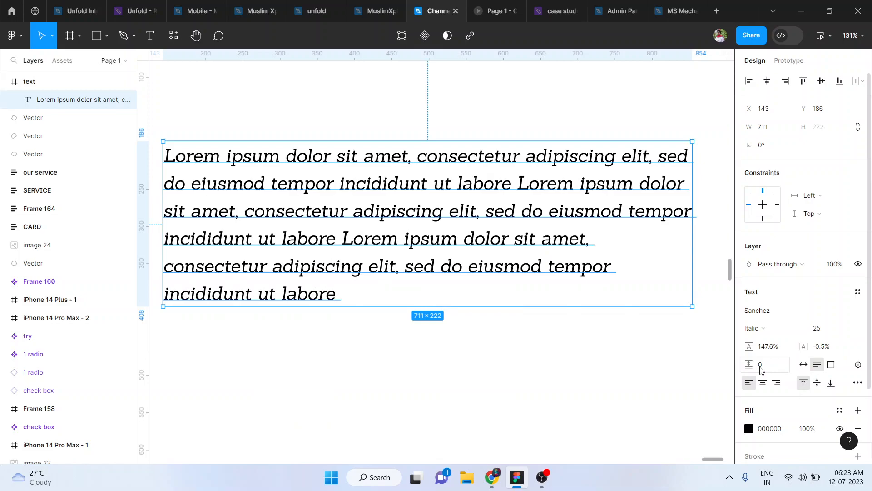
Step: Copy the whole paragraph, end it with a period, and paste the copy after a blank line in the same text box
scroll(761, 369, "down", 1)
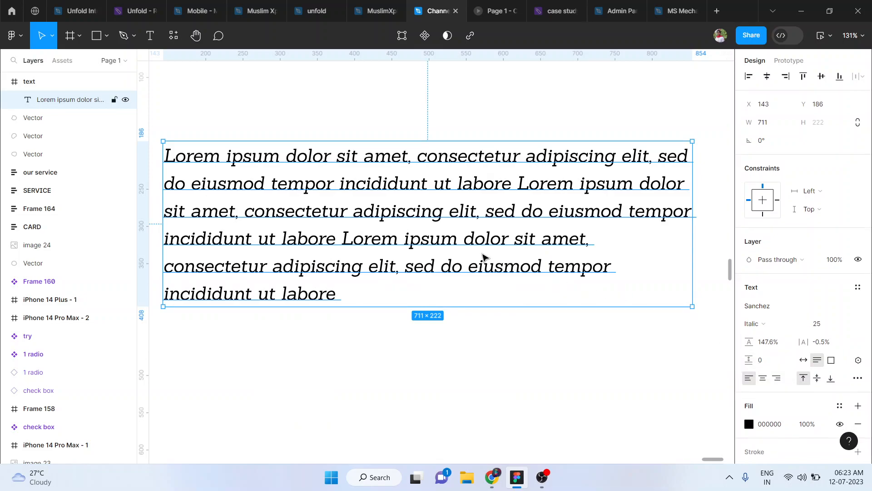
scroll(482, 256, "down", 3)
key("Return")
key("ctrl+c")
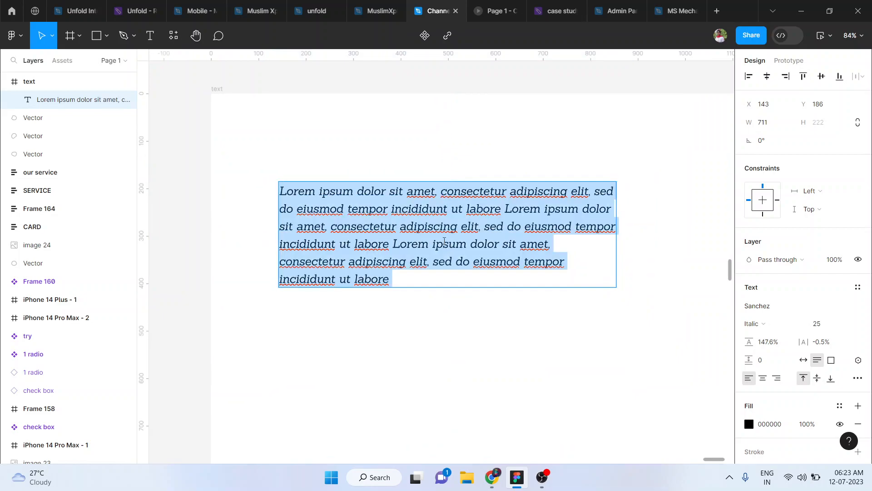
left_click(396, 279)
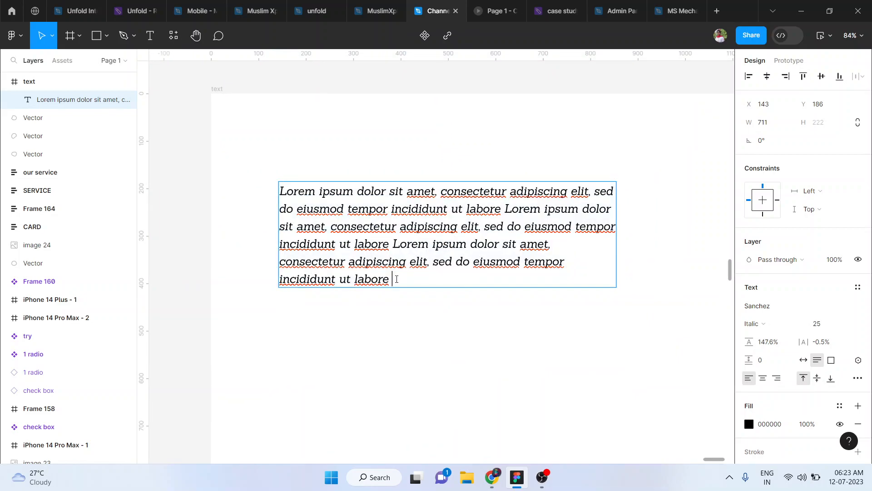
type(".")
key("Return")
key("Return")
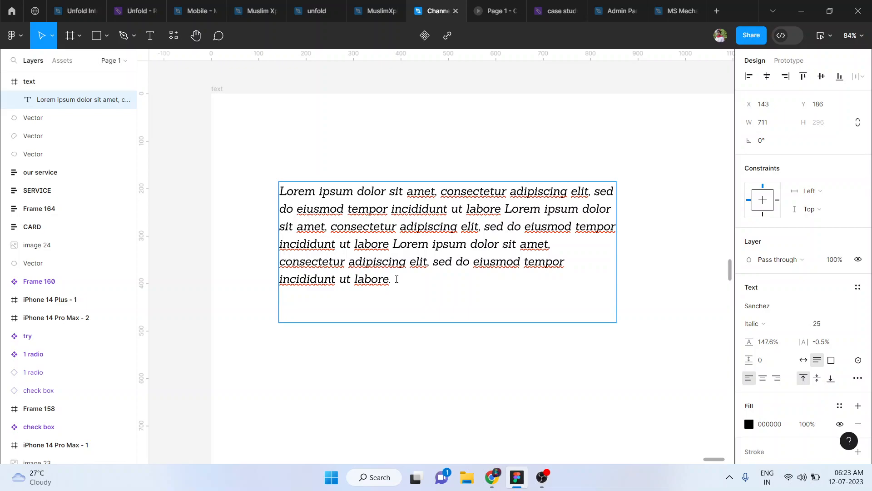
key("ctrl+v")
key("Escape")
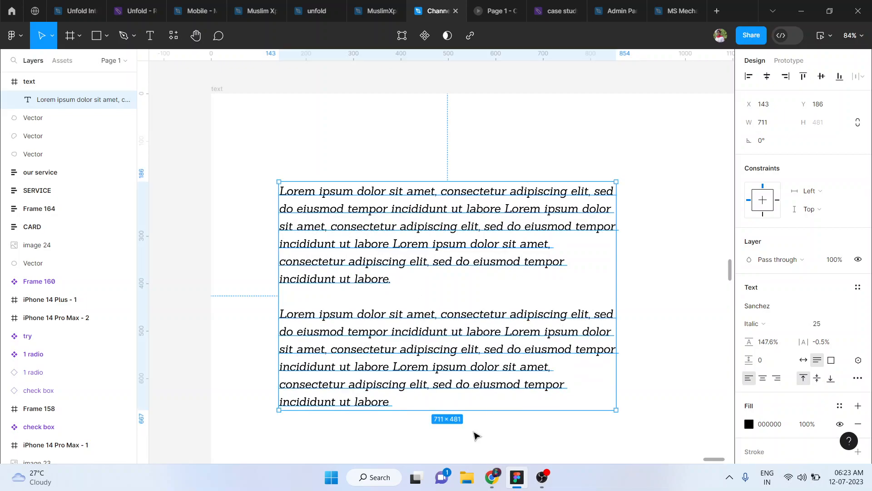
mouse_move(753, 361)
left_mouse_down()
mouse_move(786, 363)
mouse_move(750, 363)
left_mouse_up()
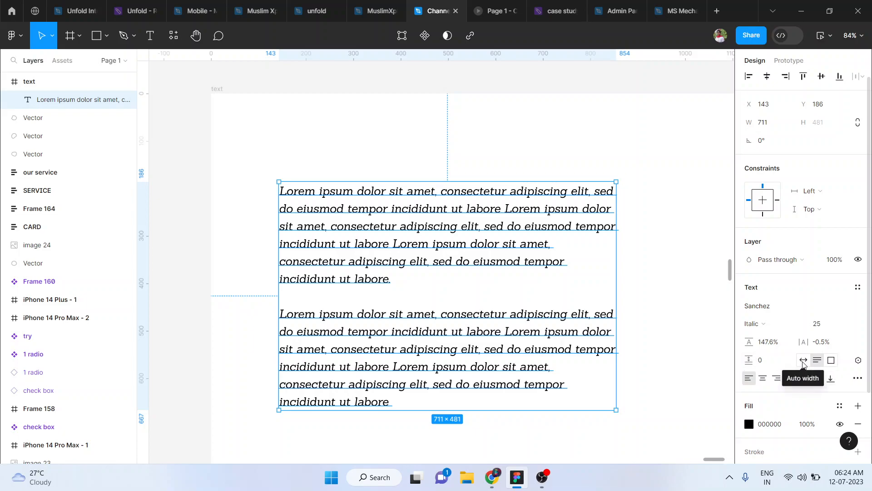
Step: Add a separate text reading "hello" in the empty area beside the paragraphs, at about X 1067, Y 465
scroll(534, 302, "down", 3)
scroll(533, 301, "right", 4)
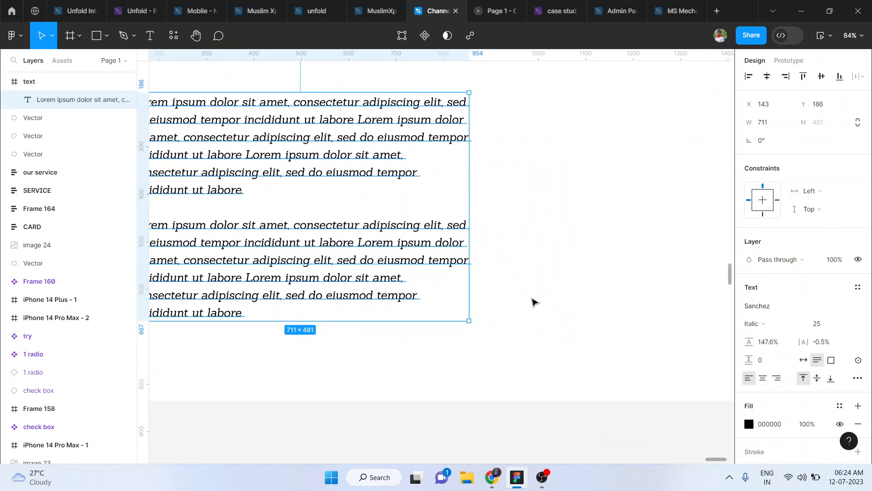
scroll(592, 324, "right", 2)
scroll(592, 324, "up", 1)
left_click(592, 324)
key("t")
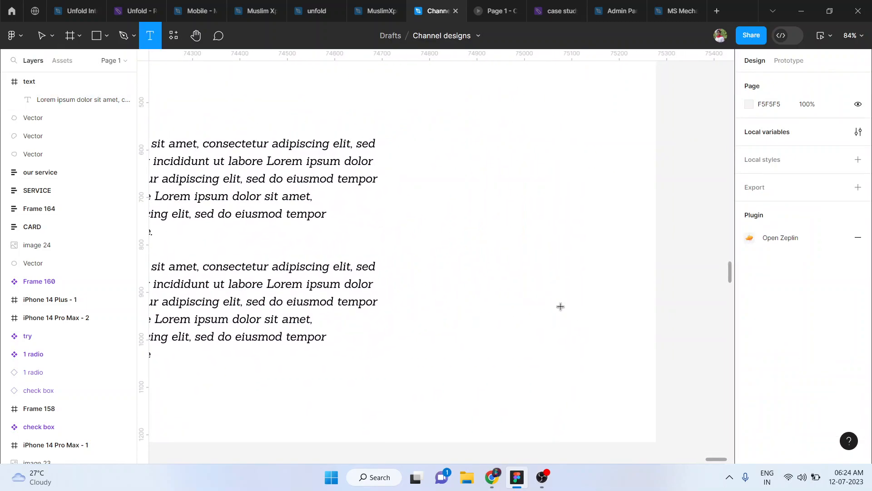
left_click(480, 267)
type("hello")
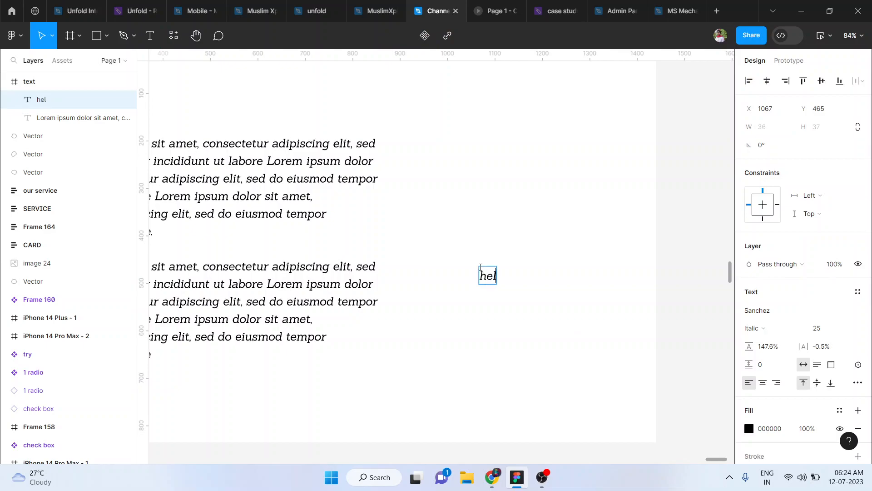
key("Escape")
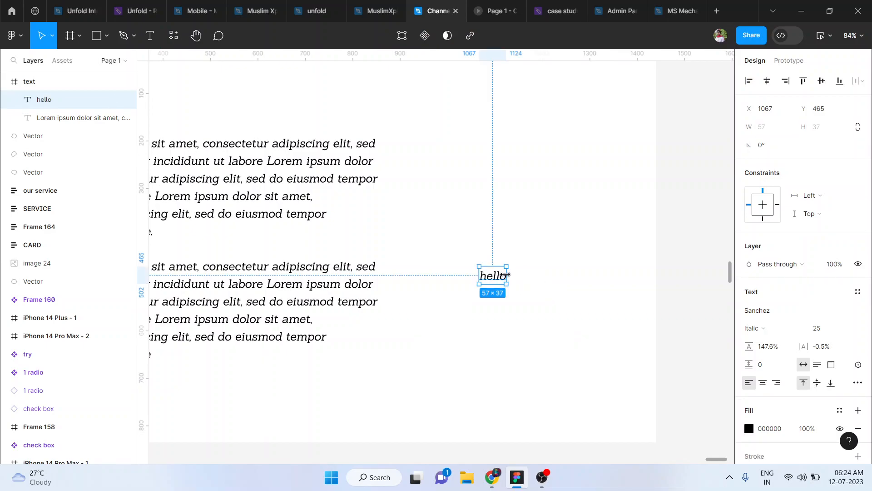
Step: Widen the "hello" text box to about 88 and again to about 103, resetting it to auto width each time
left_click_drag(505, 274, 522, 275)
left_click(561, 318)
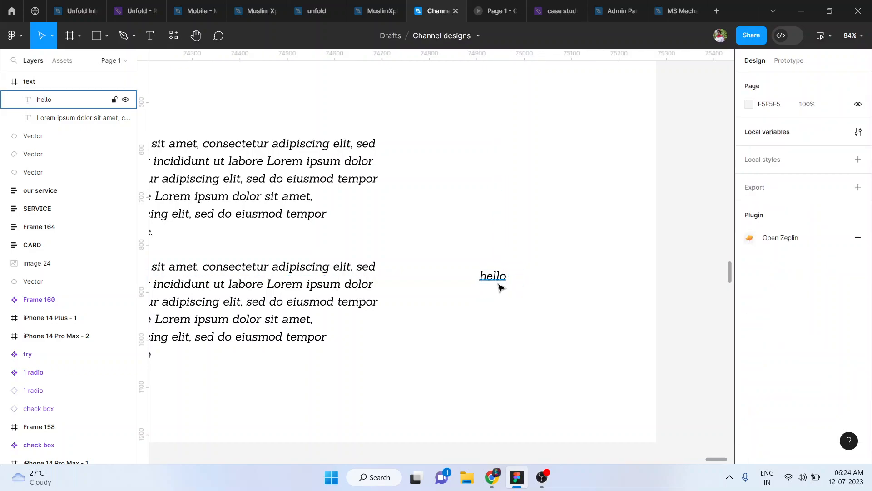
left_click(500, 280)
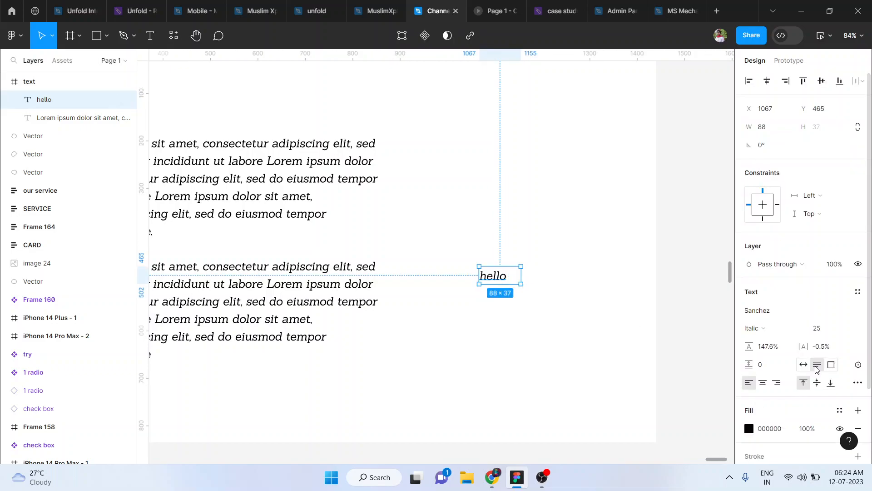
left_click(805, 367)
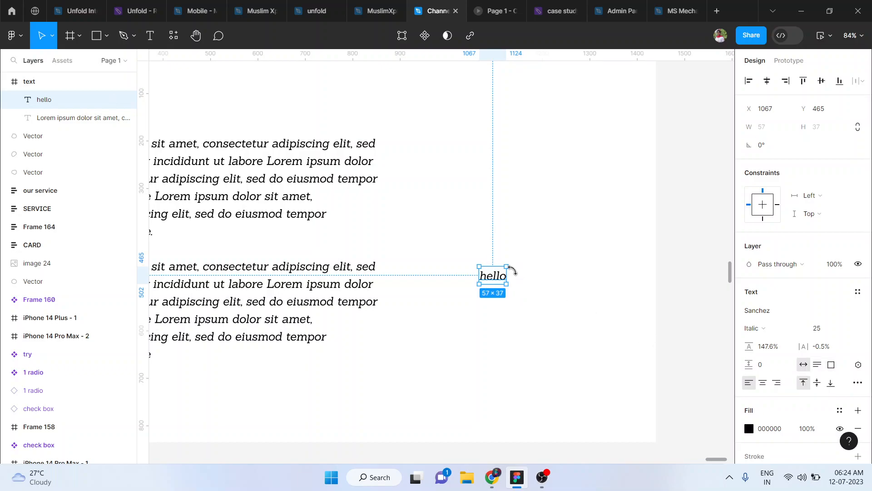
left_click_drag(509, 271, 528, 273)
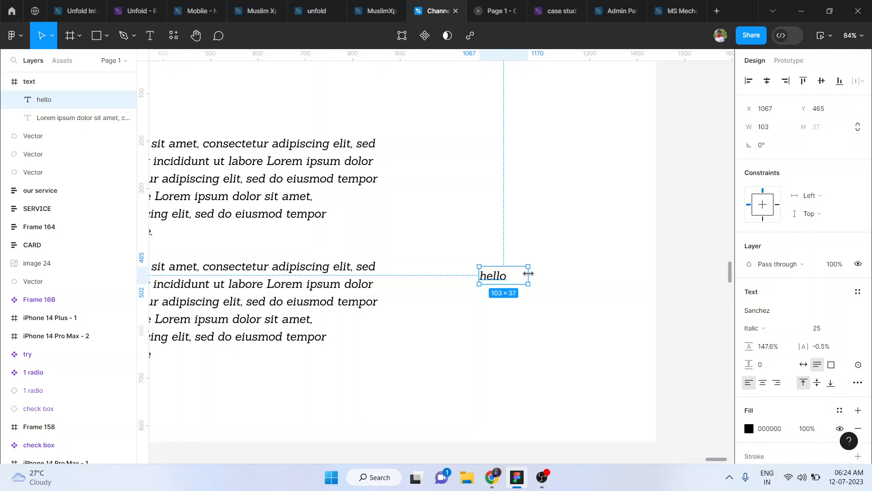
left_click(802, 365)
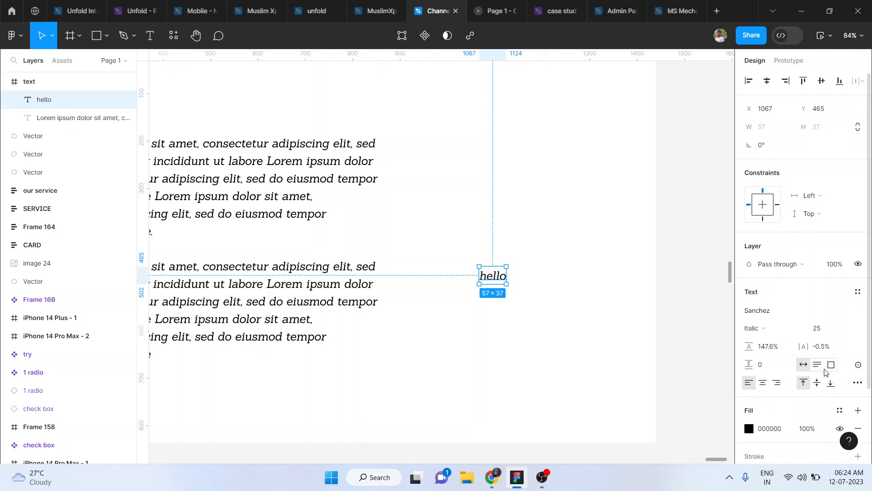
Step: Examine the advanced type settings of the two-paragraph Lorem ipsum text, including its resizing options, and close them
left_click(588, 317)
scroll(587, 317, "left", 2)
scroll(588, 317, "down", 3)
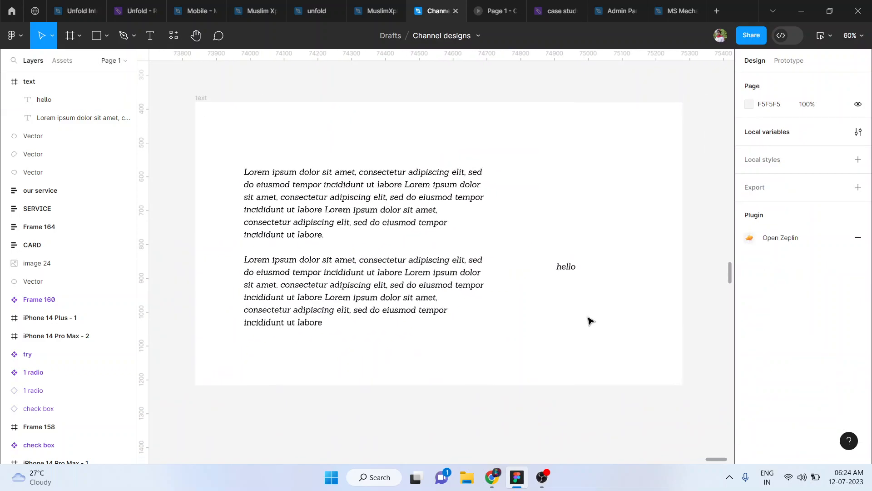
scroll(588, 320, "right", 2)
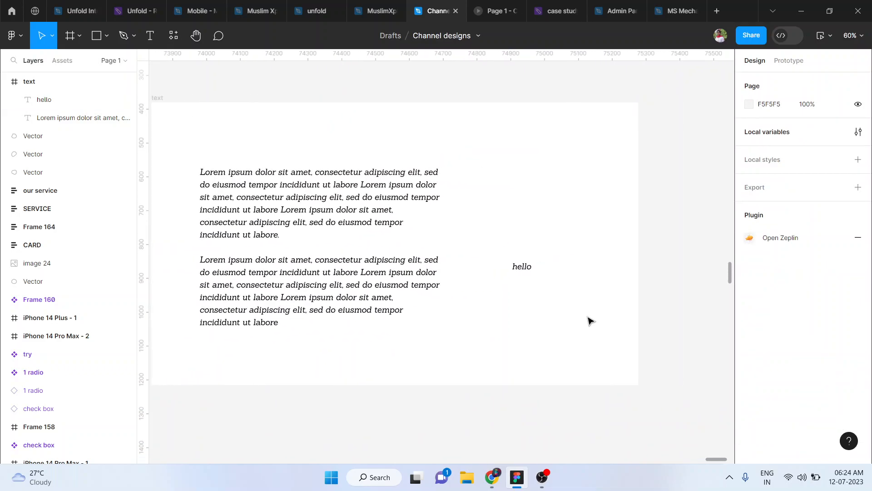
left_click(391, 266)
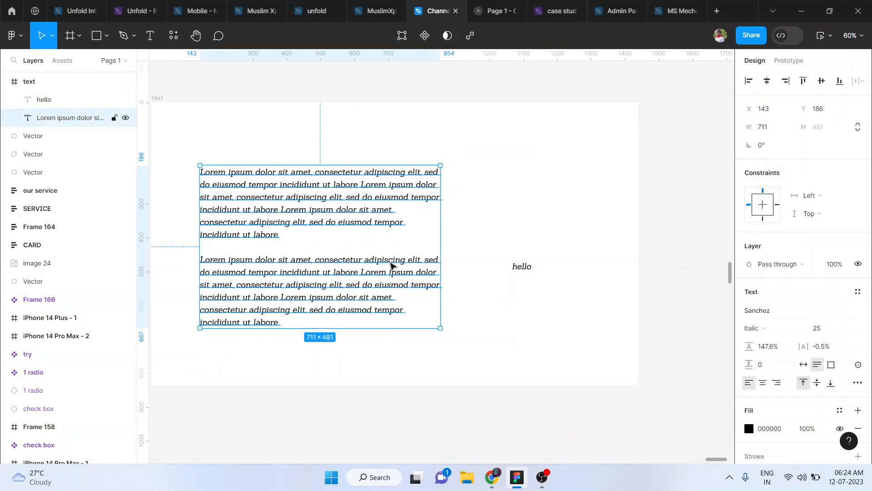
left_click(856, 381)
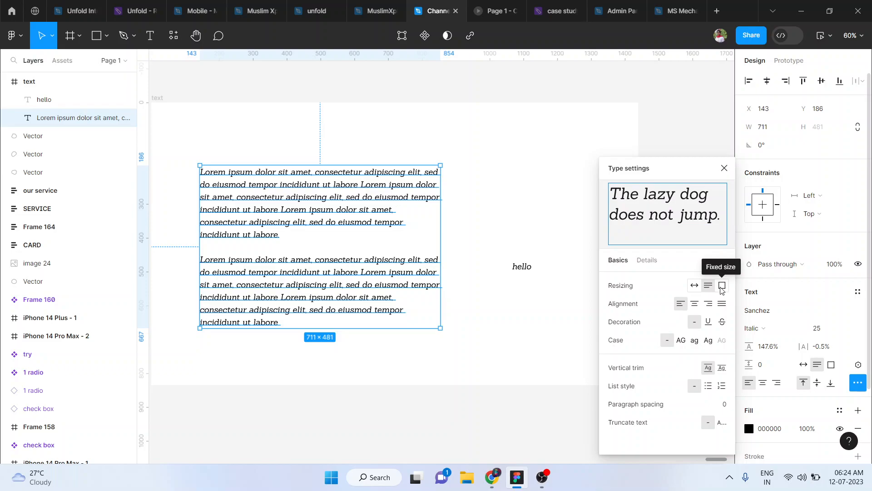
left_click(551, 301)
Step: Copy the closing text from "labore Lorem ipsum" onward and place it as a separate text box at about X 635, Y 712
left_click(339, 302)
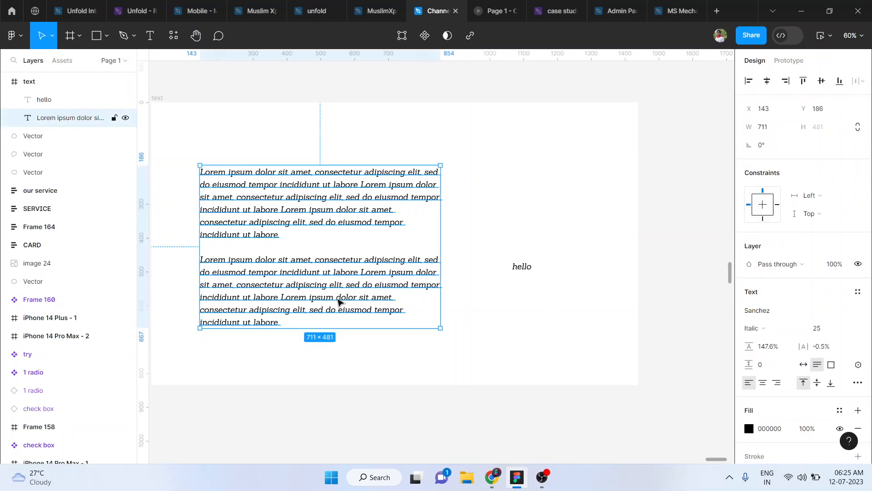
double_click(338, 302)
left_click(298, 330)
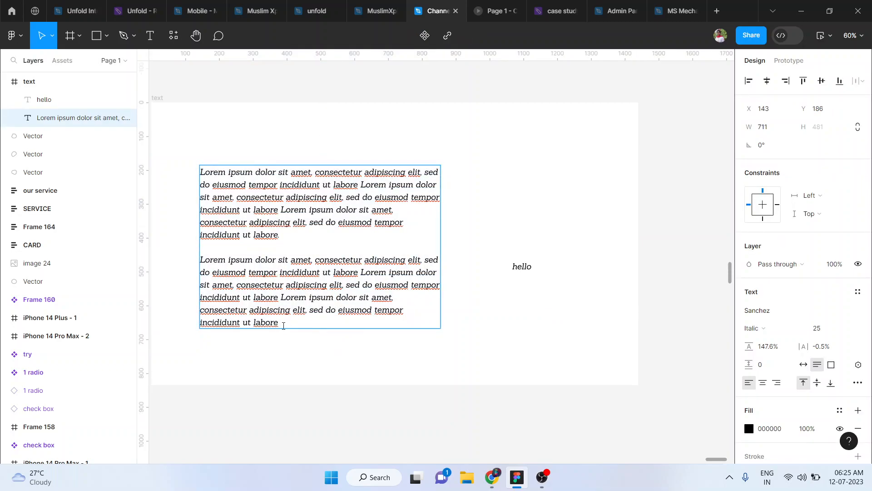
left_click_drag(283, 323, 254, 300)
key("ctrl+c")
key("Escape")
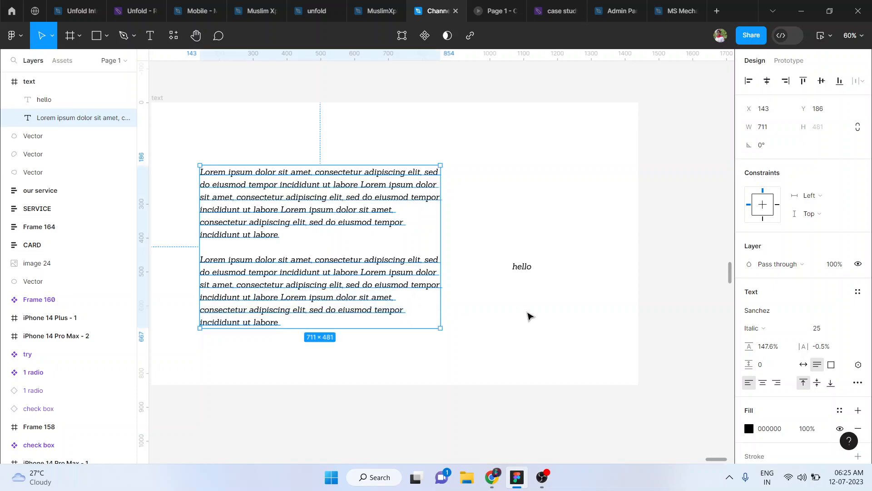
key("ctrl+v")
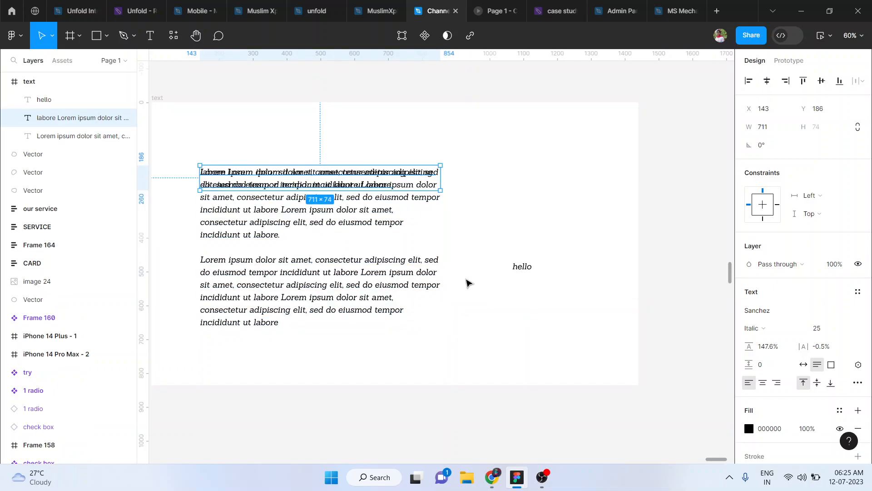
left_click_drag(344, 182, 503, 359)
scroll(502, 359, "down", 1)
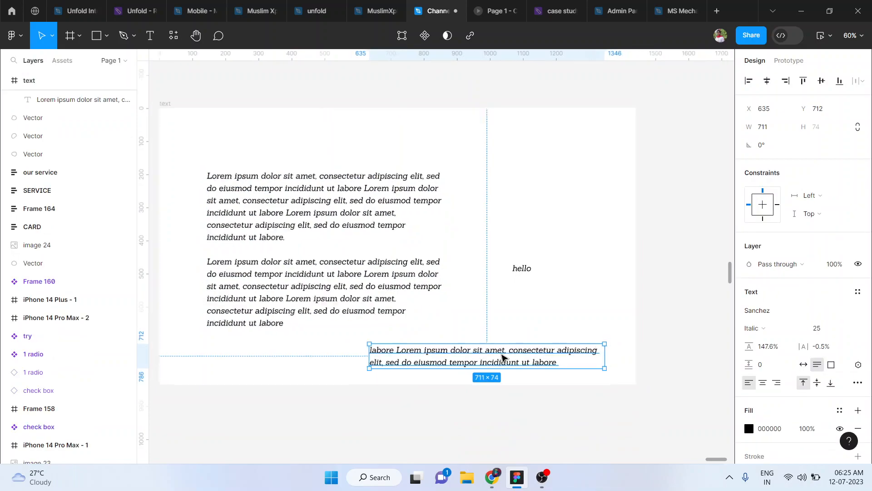
Step: Set the new two-line text's resizing to auto width in its type settings
left_click(858, 382)
scroll(465, 319, "right", 2)
scroll(465, 319, "down", 1)
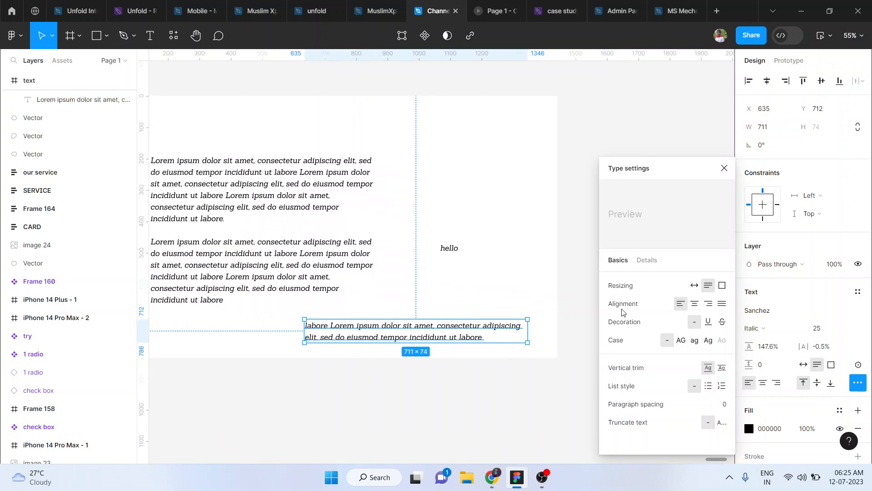
left_click(691, 285)
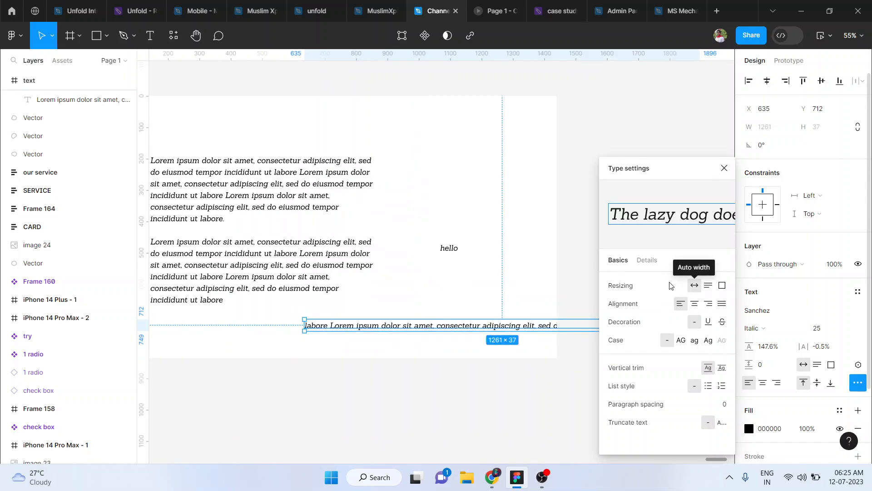
Step: Move the single-line "labore Lorem ipsum" text under the two paragraphs, to about X 89, Y 735
scroll(513, 320, "right", 10)
scroll(513, 320, "left", 8)
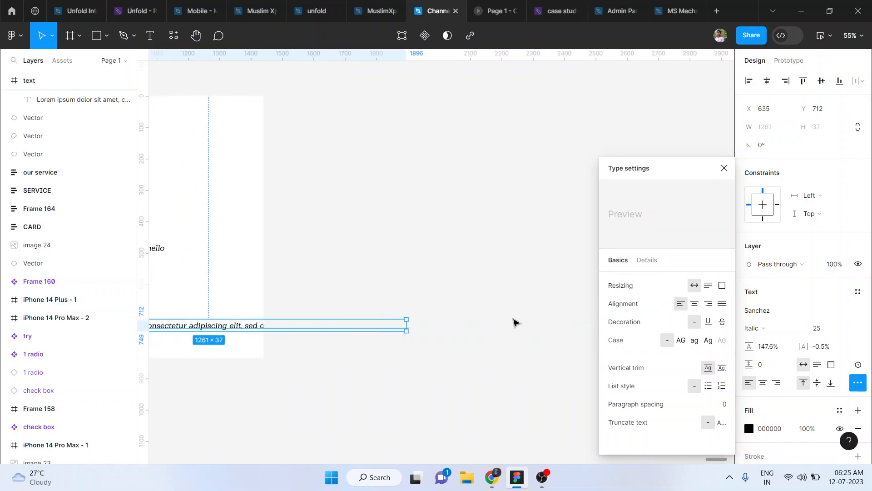
scroll(337, 316, "left", 5)
scroll(338, 316, "down", 2, "ctrl")
scroll(338, 316, "left", 1)
left_click_drag(426, 323, 292, 328)
scroll(292, 328, "left", 1)
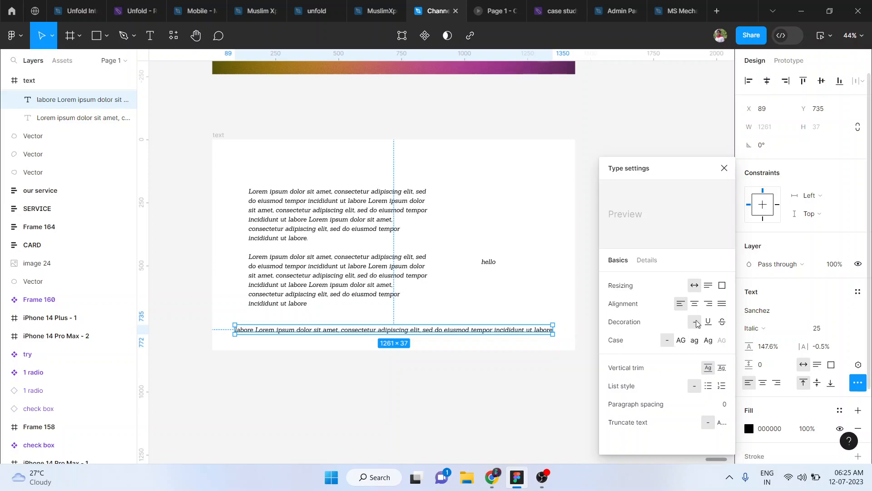
Step: Set the "labore Lorem ipsum" text's resizing to auto height and narrow its box to about 633 wide
left_click(707, 286)
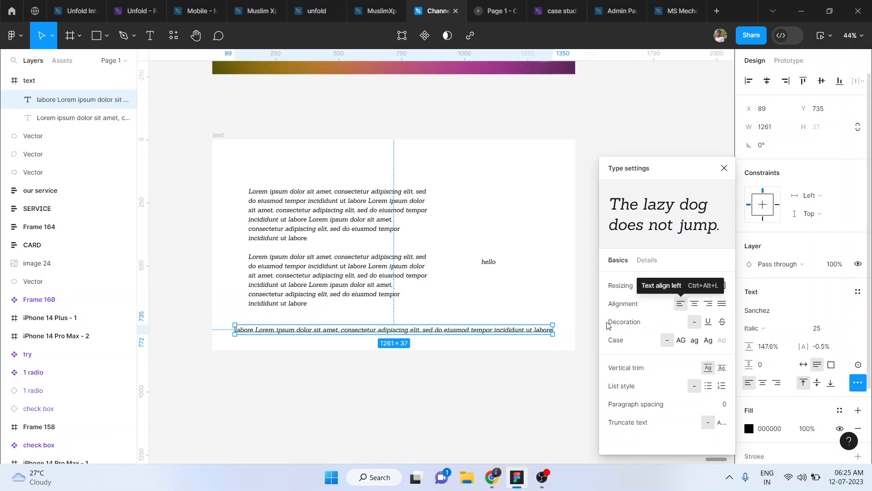
left_click_drag(555, 331, 395, 352)
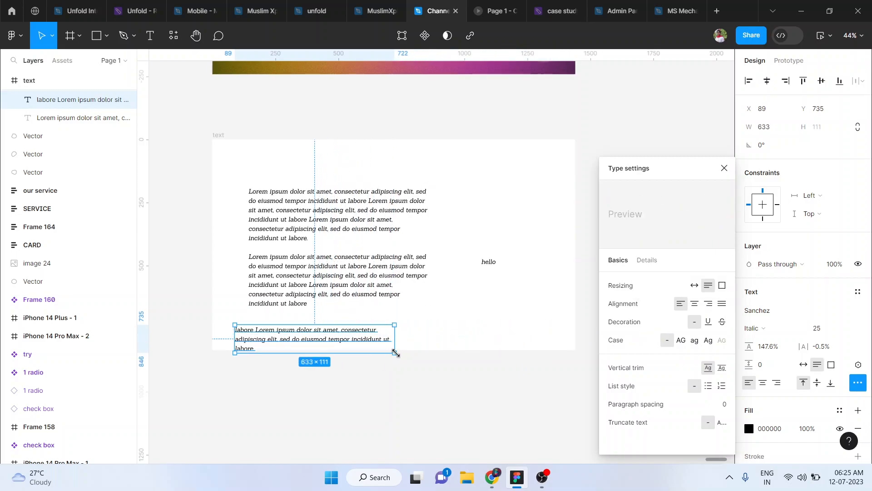
Step: Set the "labore Lorem ipsum" text's resizing to fixed size and widen its box to about 798
left_click(725, 286)
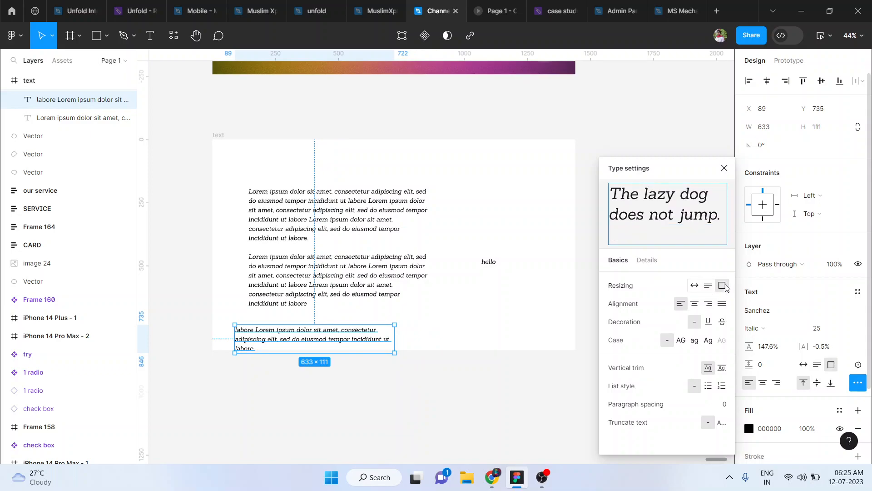
left_click(445, 329)
left_click(385, 338)
left_click_drag(397, 337, 437, 337)
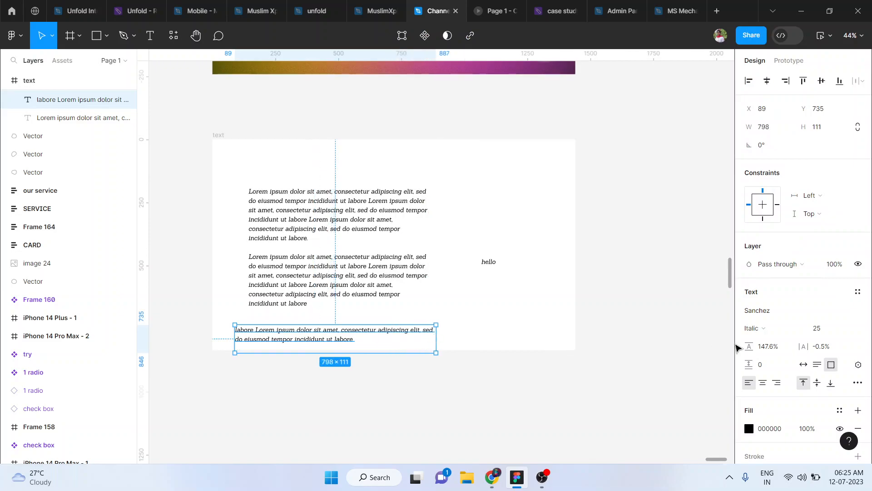
Step: Align the two-paragraph text to the center, to the right and finally justified in its type settings
left_click(858, 382)
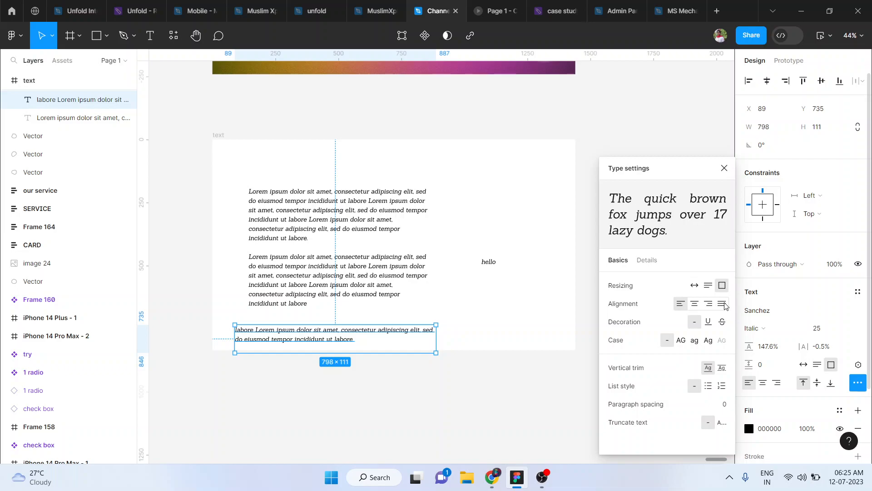
left_click(104, 118)
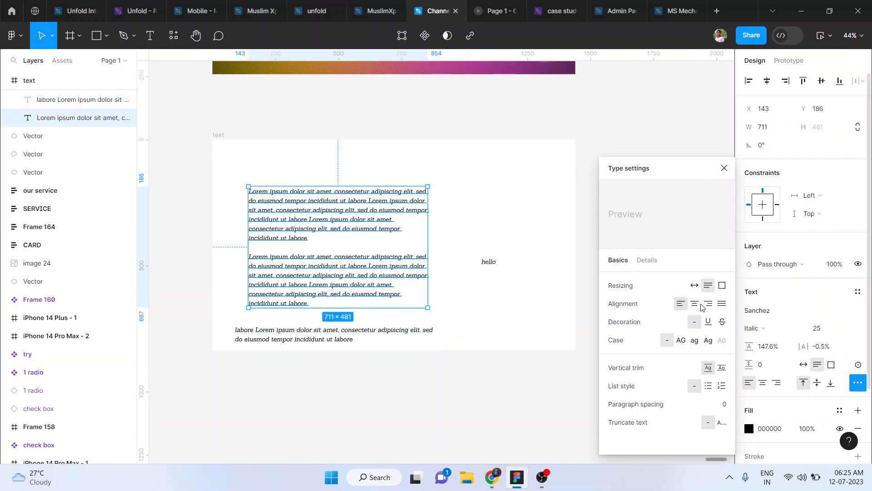
left_click(694, 304)
left_click(710, 305)
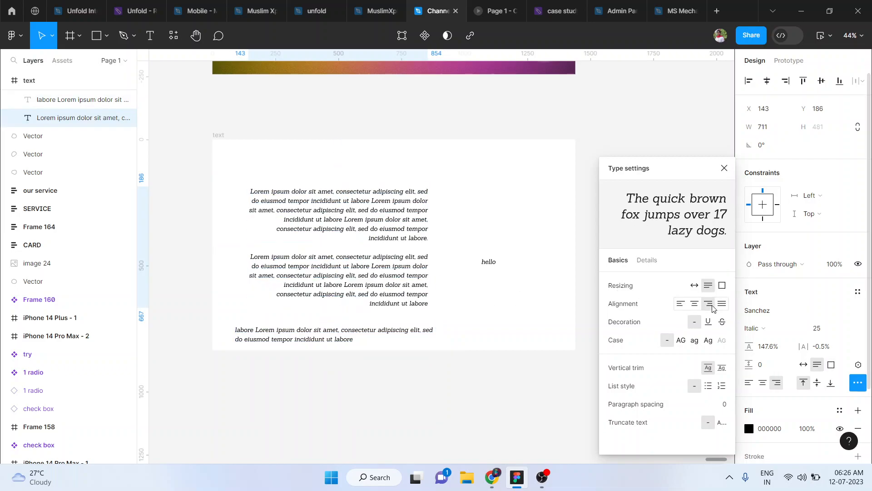
left_click(722, 304)
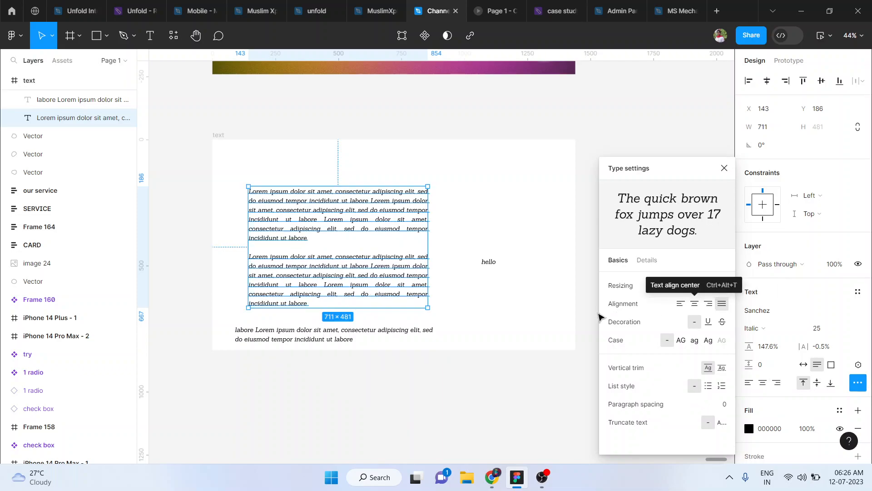
Step: Try underline and strikethrough decoration on the two-paragraph text and reset the decoration to none
left_click(708, 322)
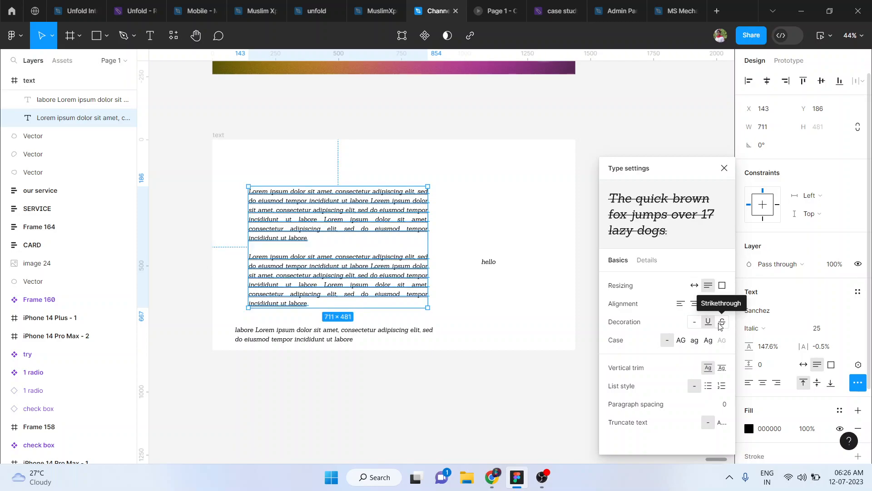
left_click(721, 322)
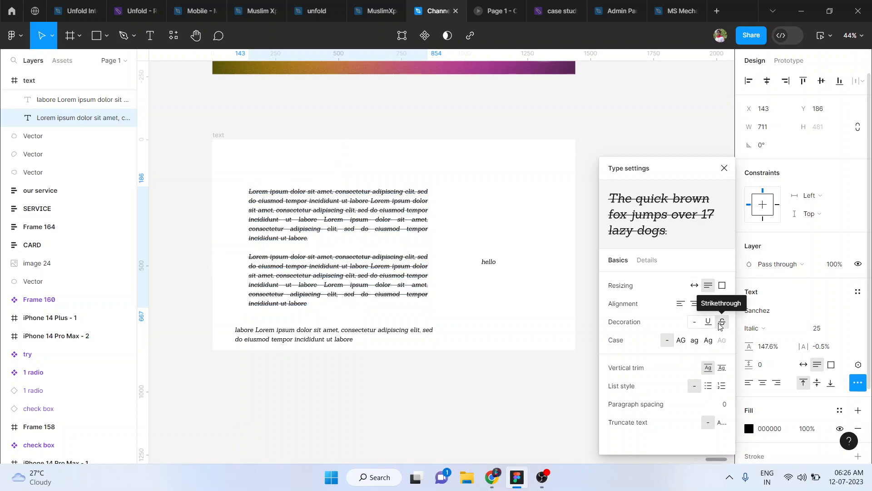
left_click(695, 323)
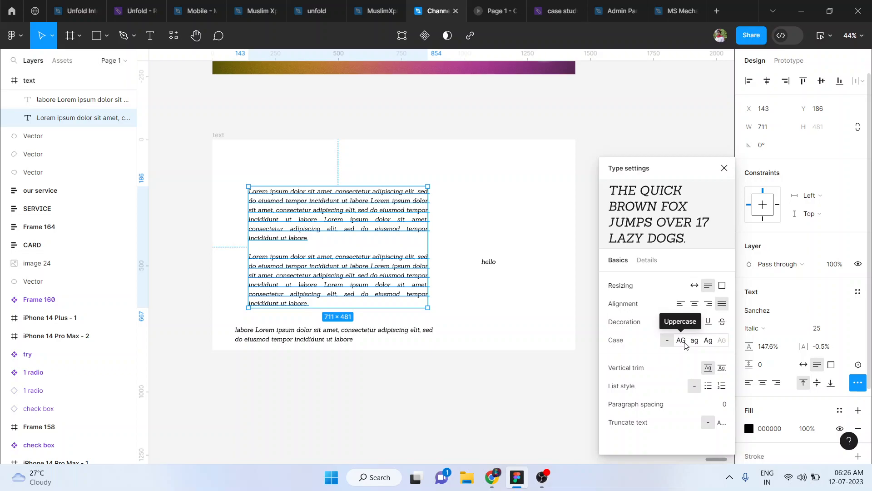
Step: Try uppercase, lowercase and title case on the two-paragraph text and return it to its original case
scroll(520, 288, "up", 5)
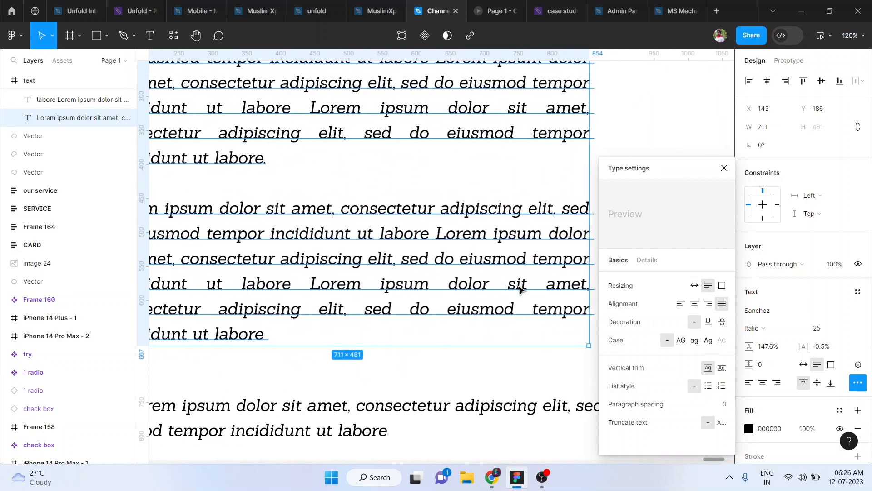
scroll(521, 289, "left", 5)
scroll(520, 290, "up", 4)
scroll(520, 289, "right", 3)
scroll(521, 290, "down", 2)
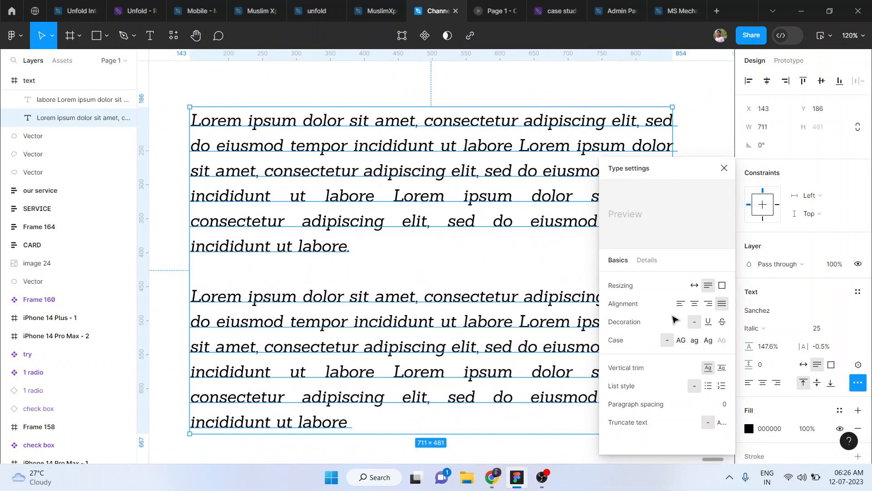
left_click(683, 343)
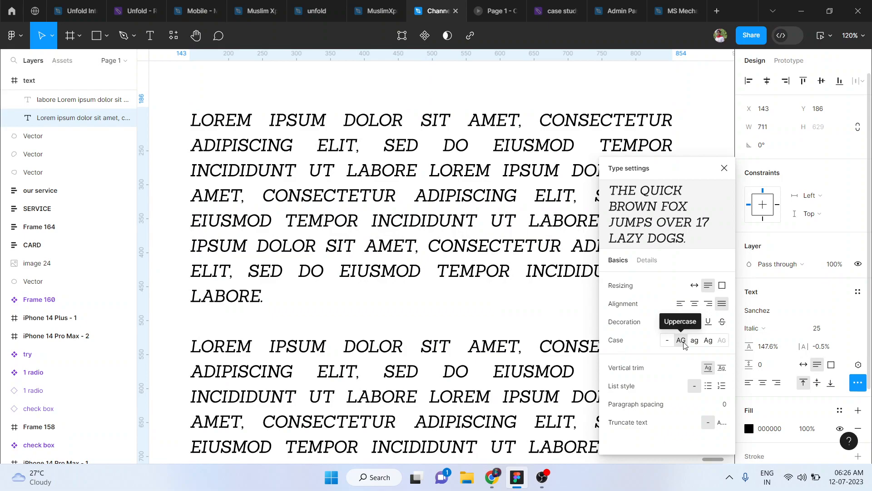
left_click(694, 342)
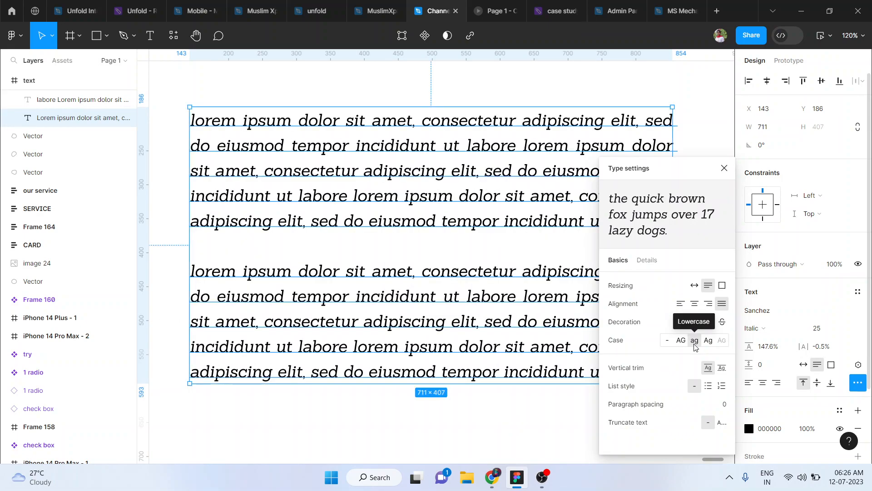
left_click(708, 346)
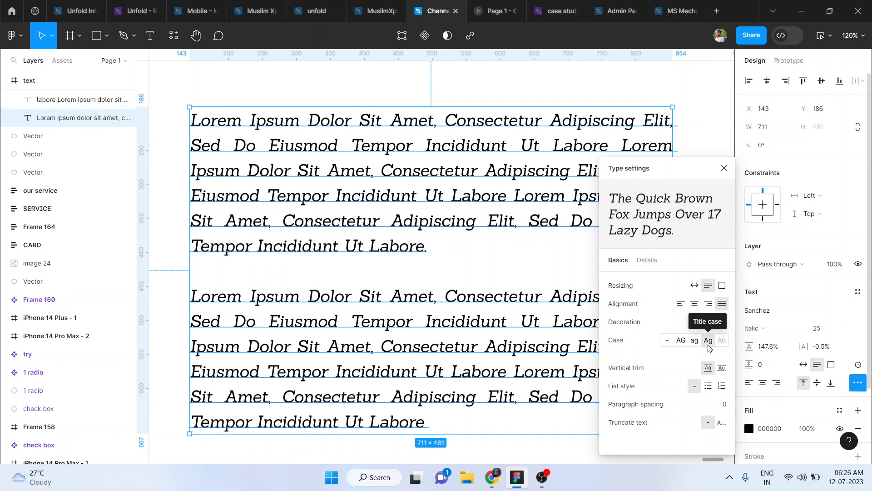
left_click(668, 343)
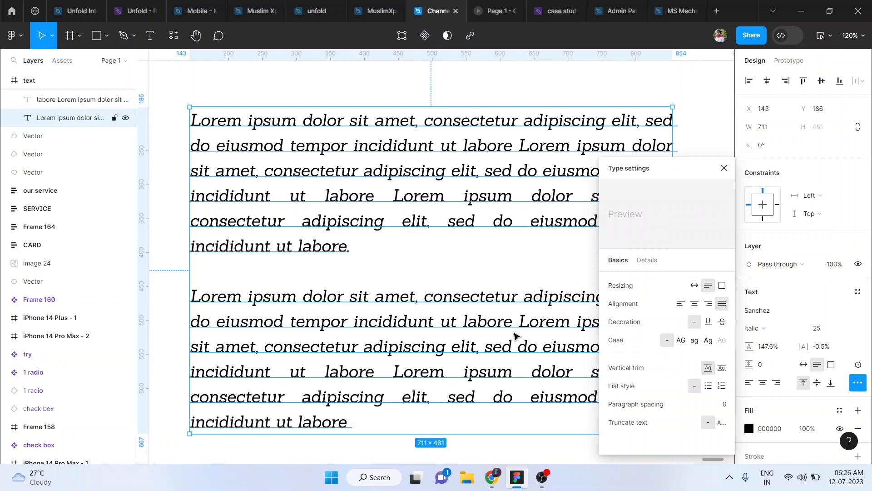
Step: Move the two-line "labore Lorem ipsum" text closer to the paragraphs, to about X 126, Y 691
scroll(515, 337, "down", 2)
scroll(515, 337, "down", 3)
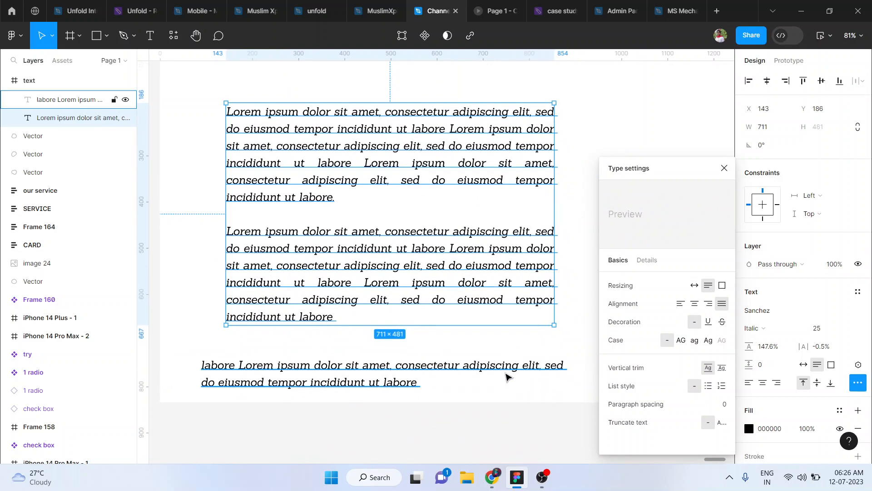
left_click(506, 374)
scroll(508, 377, "right", 5)
scroll(507, 376, "right", 3)
scroll(507, 376, "left", 8)
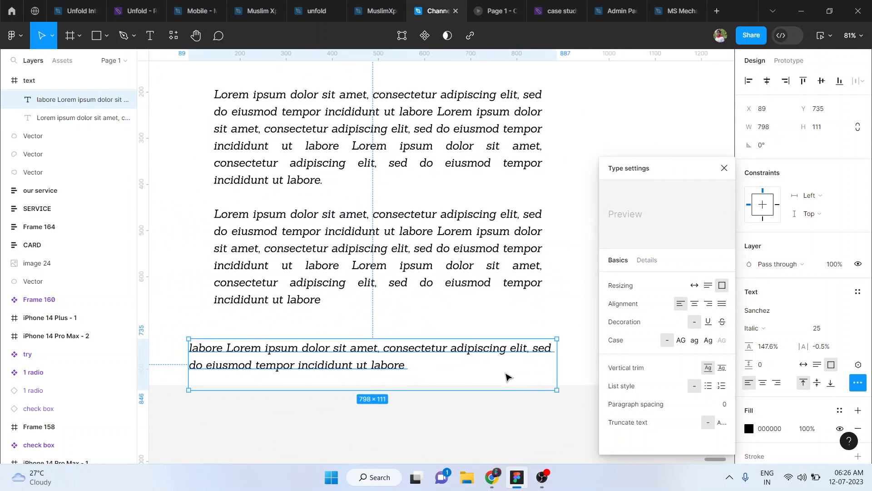
left_click_drag(344, 364, 361, 344)
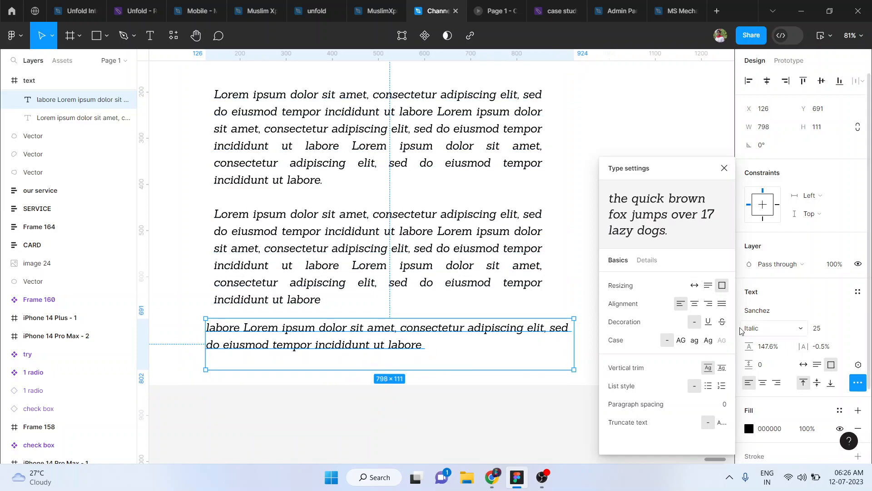
Step: Set the two-line "labore Lorem ipsum" text's vertical trim to cap height to baseline
left_click(723, 371)
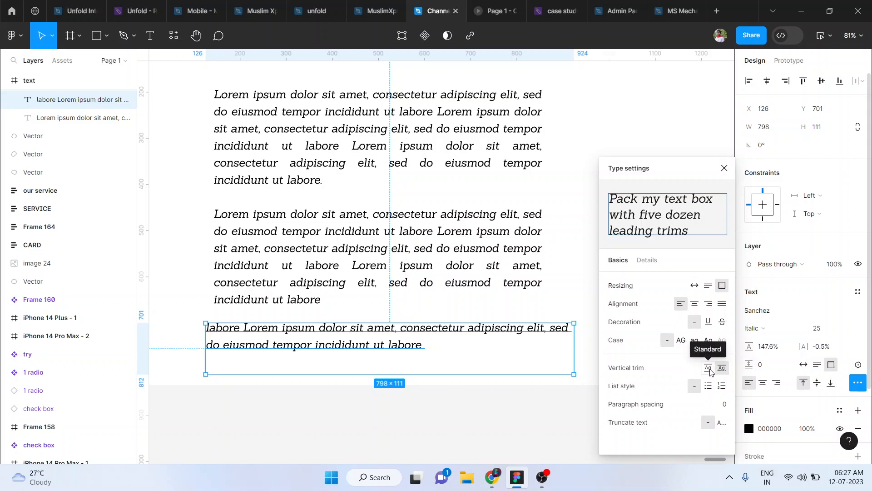
scroll(416, 370, "right", 5)
scroll(416, 369, "right", 2)
left_click(415, 368)
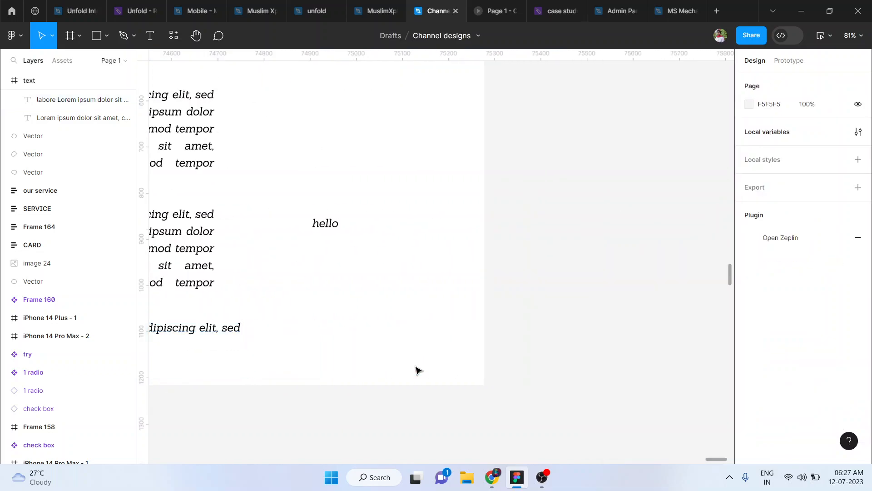
scroll(416, 369, "up", 1)
scroll(416, 369, "left", 1)
scroll(394, 285, "left", 5)
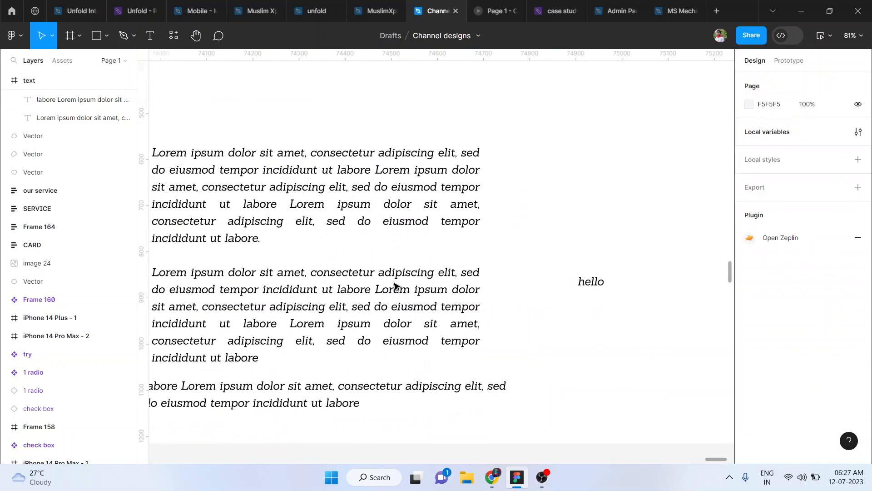
double_click(294, 397)
left_click(404, 409)
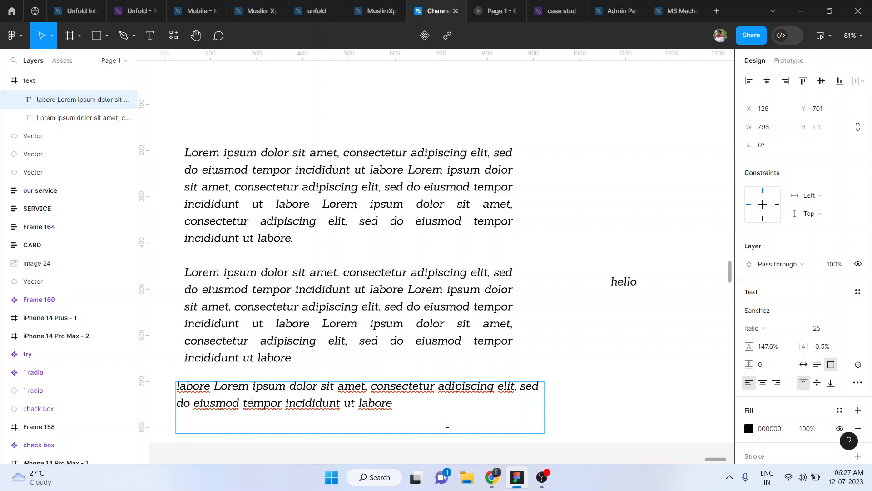
Step: Duplicate the "hello" text and place the copy below it at about X 1124, Y 584
scroll(605, 418, "right", 5)
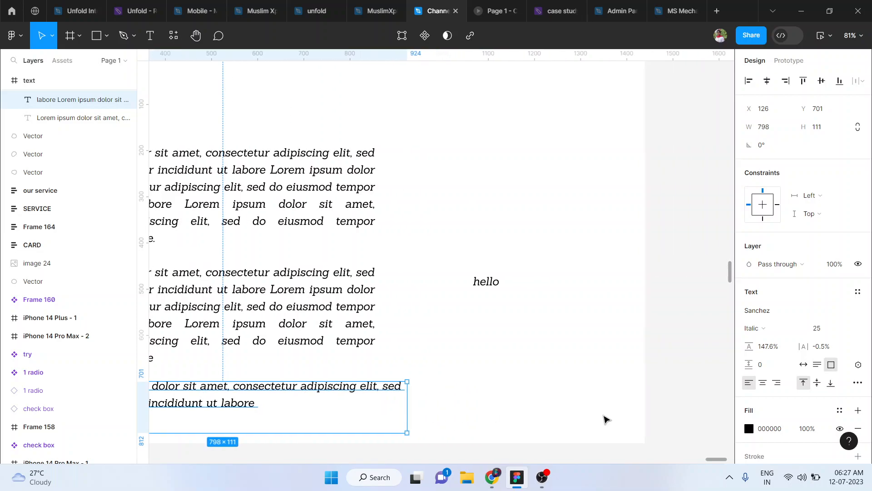
left_click(474, 285)
left_click_drag(474, 285, 505, 355)
key("ctrl+z")
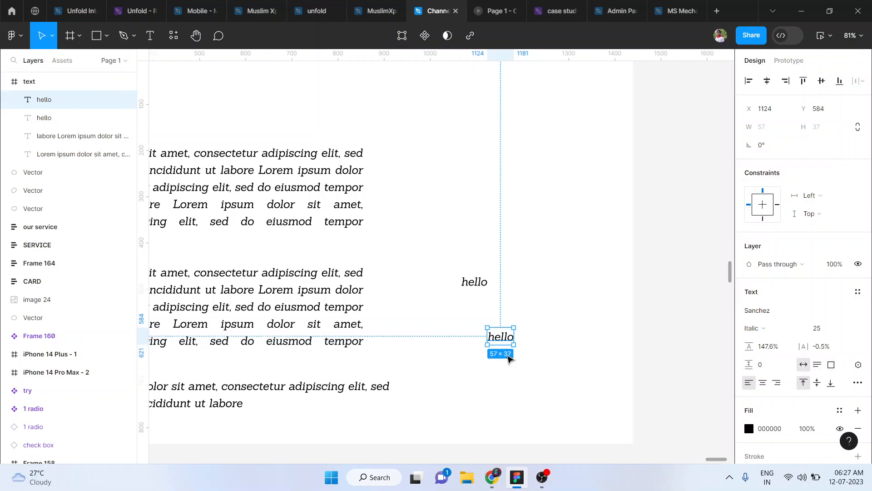
Step: Raise the lower "hello" text's line height to about 214.1% and set its vertical trim to cap height to baseline
double_click(498, 342)
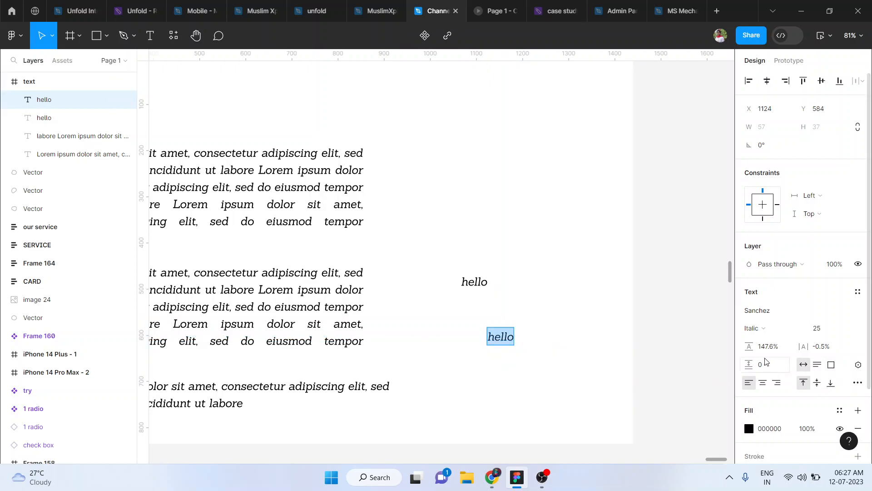
left_click_drag(762, 347, 804, 346)
key("Escape")
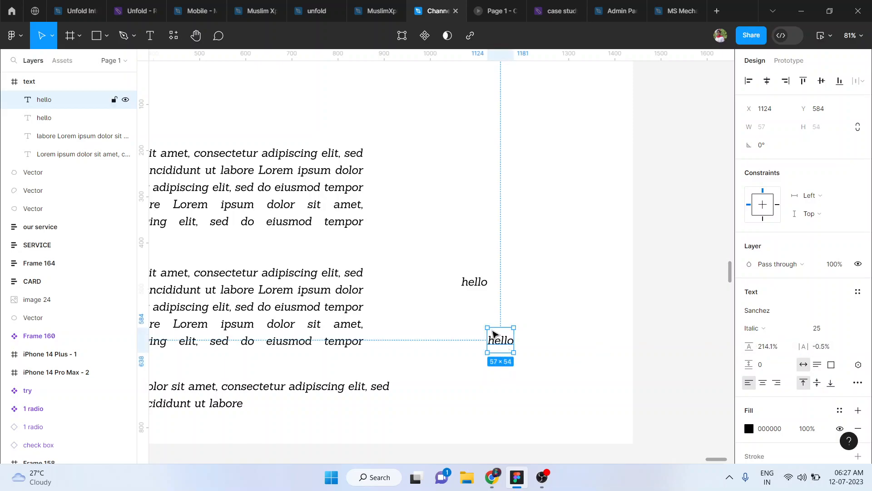
left_click(858, 384)
left_click(722, 369)
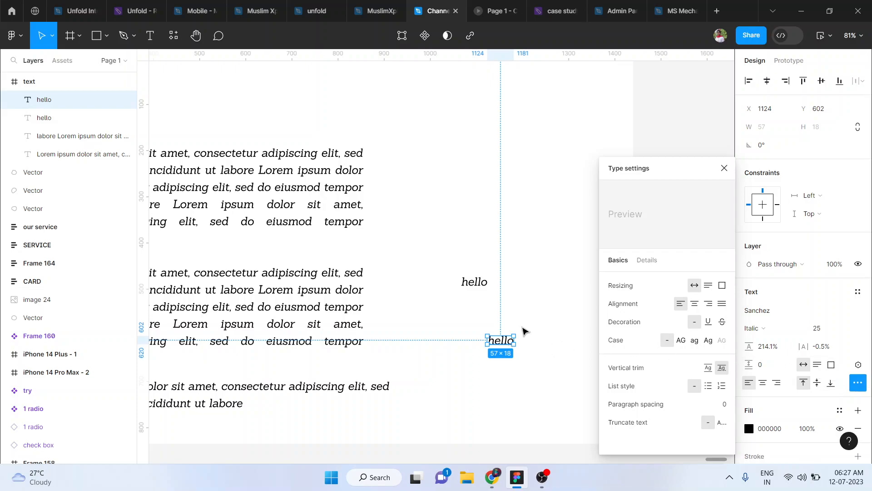
Step: Increase the two-paragraph text's line height to about 160.6%
scroll(514, 328, "left", 5)
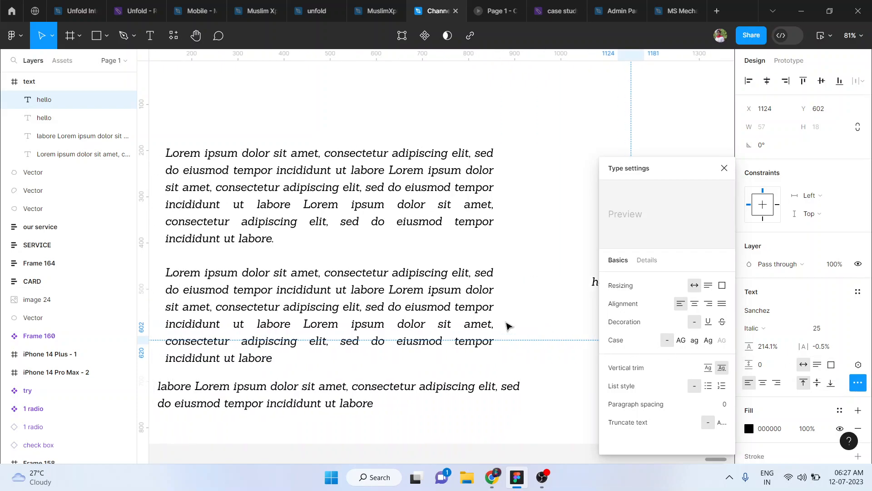
left_click(395, 325)
left_click_drag(752, 347, 768, 348)
Step: Select the lower "hello" text and examine its trimmed bounding box
scroll(482, 363, "right", 5)
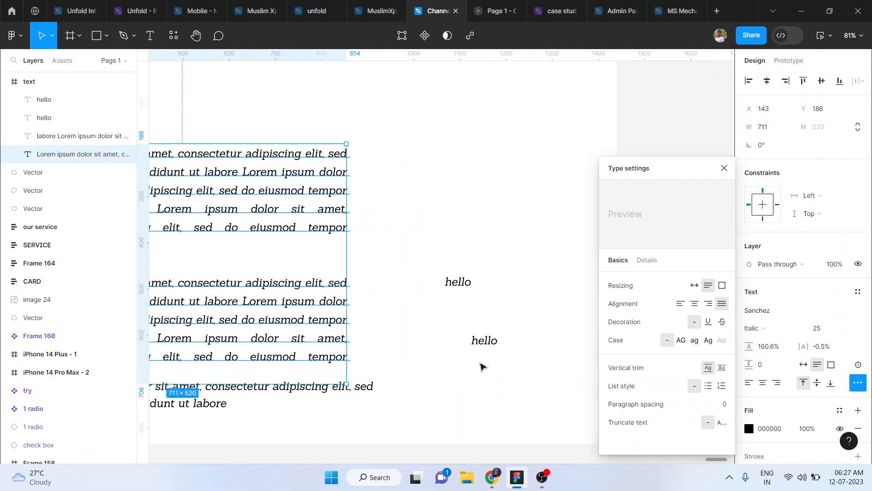
left_click(468, 342)
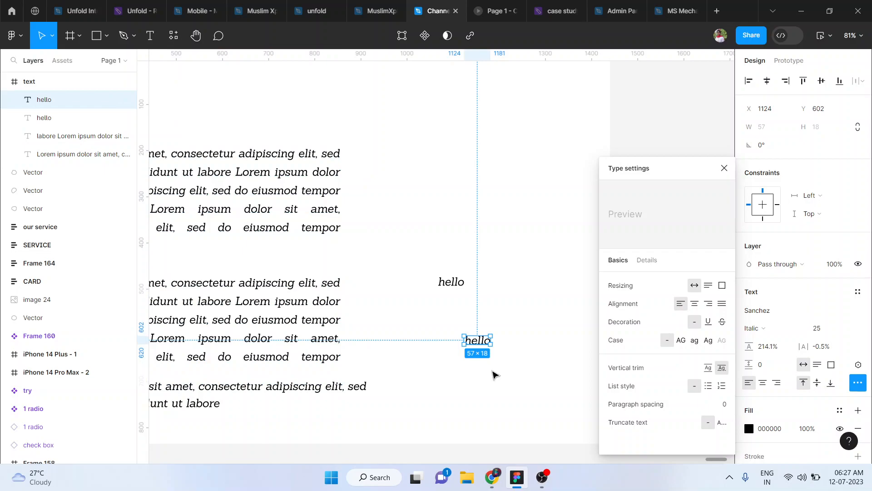
left_click(493, 373)
left_click(477, 344)
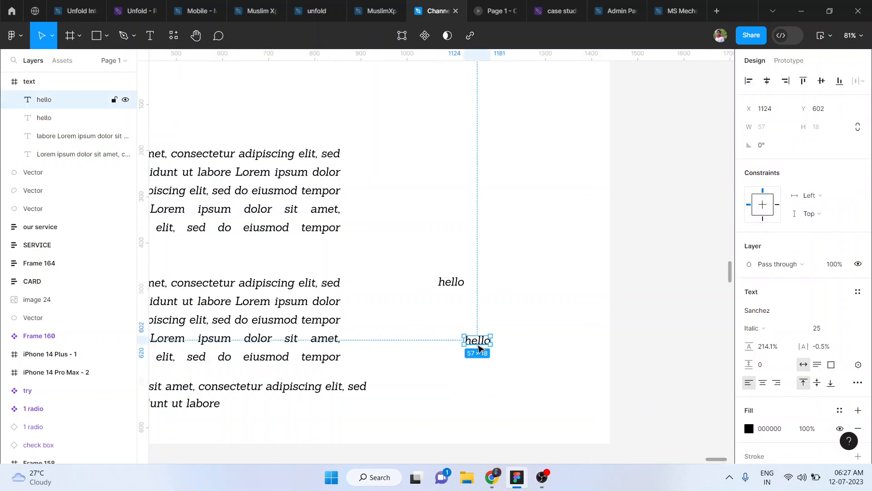
Step: Switch the lower "hello" text's vertical trim to standard, and return it to cap height to baseline
left_click(857, 383)
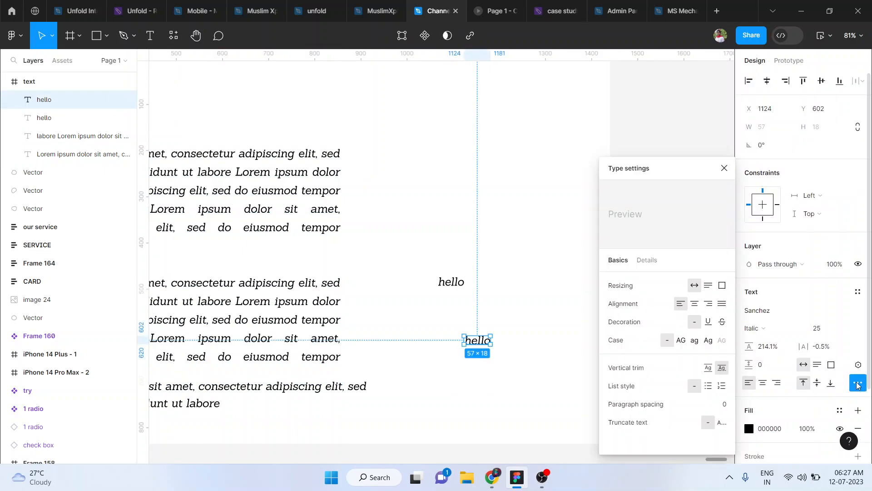
left_click(707, 368)
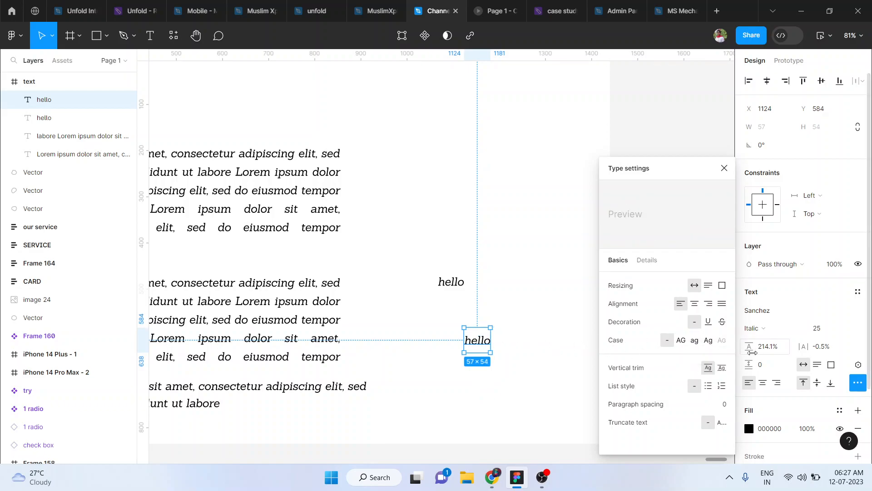
left_click(722, 369)
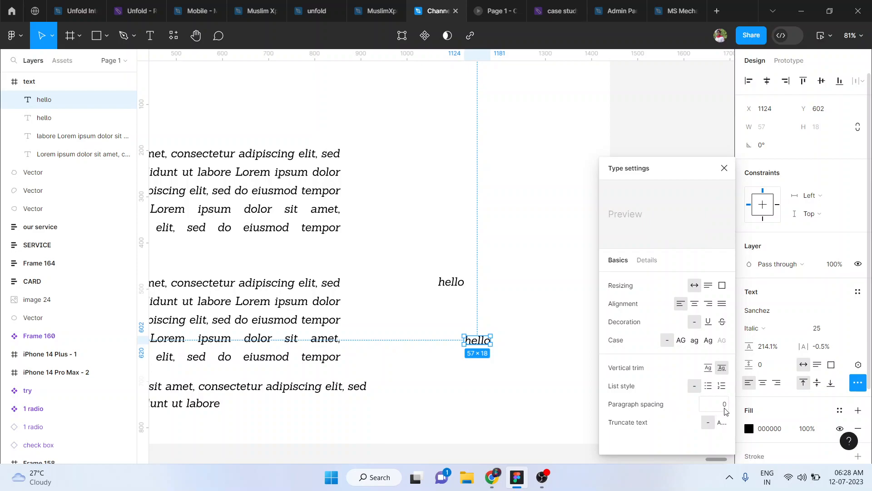
Step: Set the two-paragraph Lorem ipsum text's paragraph spacing to 20
scroll(525, 305, "left", 5)
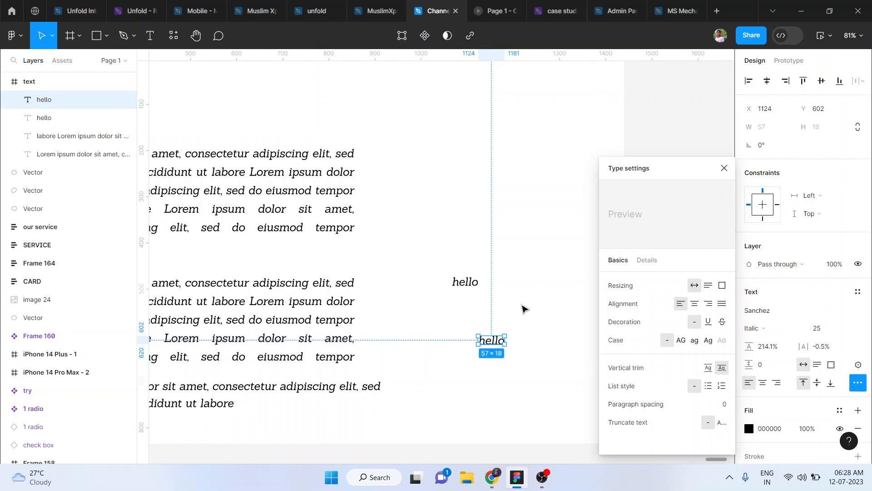
left_click(344, 284)
left_click(724, 410)
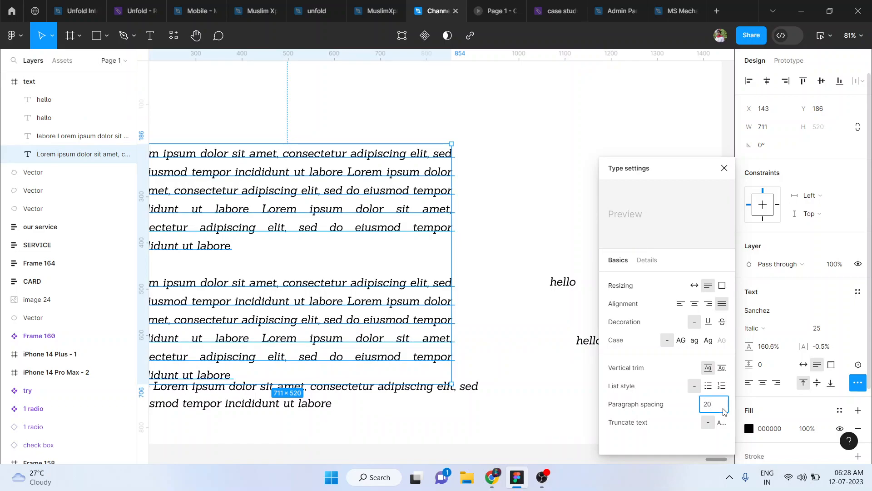
key("Return")
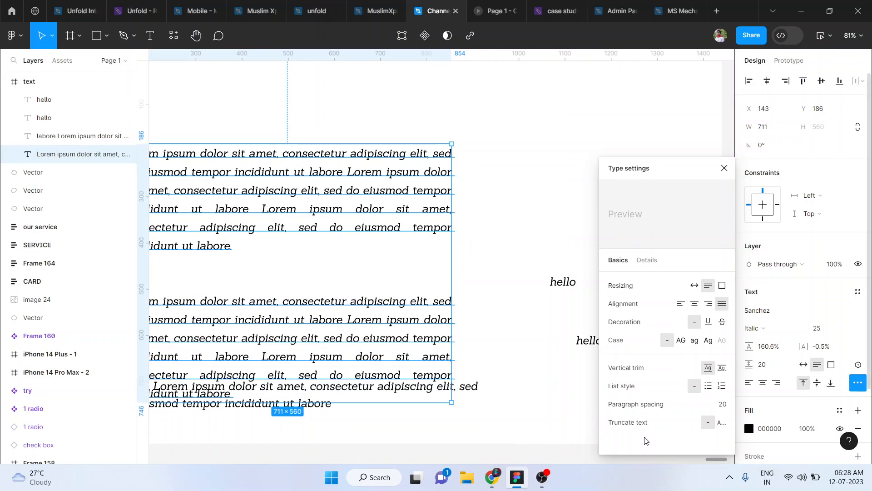
Step: Move the two-line "labore Lorem ipsum" text out of the frame to just below it, at about X 74207, Y 1237
left_click(473, 348)
scroll(472, 344, "right", 3)
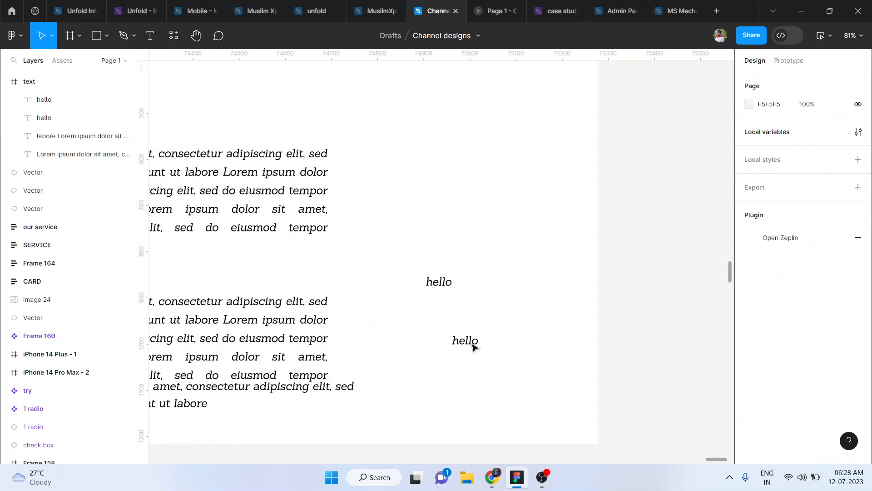
scroll(469, 344, "down", 3)
left_click(285, 383)
left_click_drag(341, 427, 350, 430)
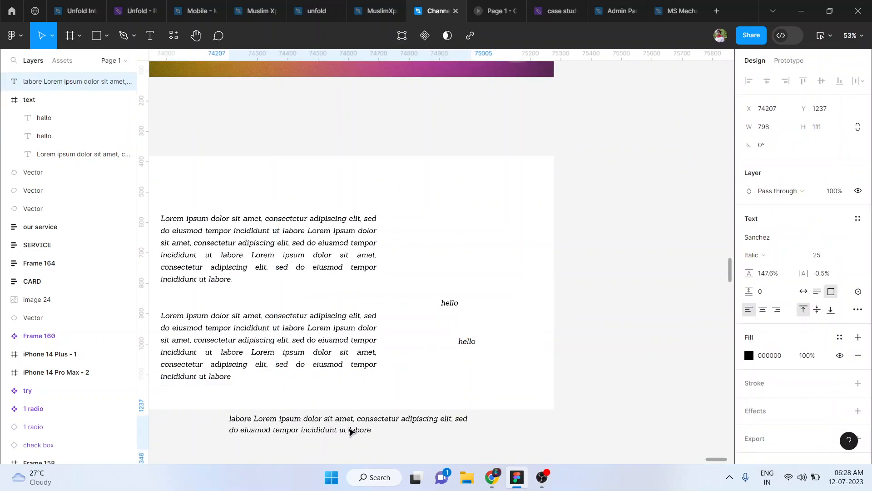
Step: Move the two-paragraph text out of the frame into the empty canvas on its right, at about X 76142, Y 654
key("Escape")
left_click_drag(277, 328, 704, 353)
scroll(420, 321, "left", 5)
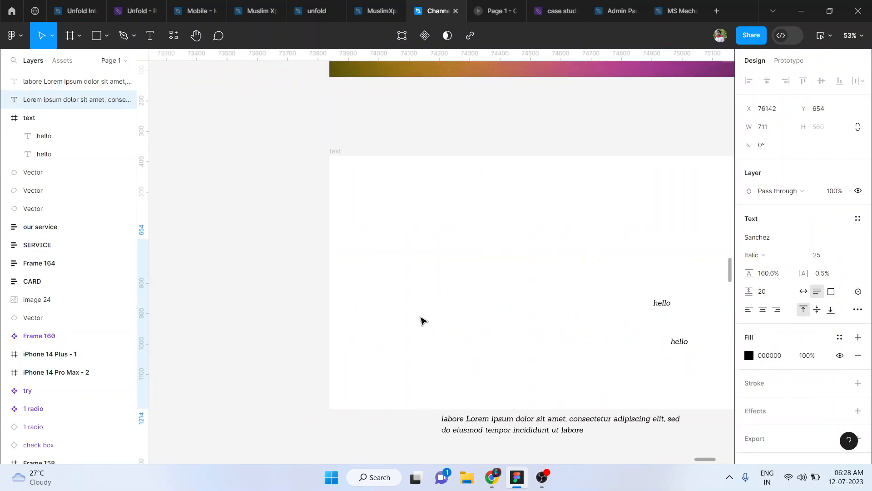
Step: Move the two-line "labore Lorem ipsum" text back into the frame at about X 152, Y 332
left_click(489, 437)
left_click_drag(457, 350, 419, 275)
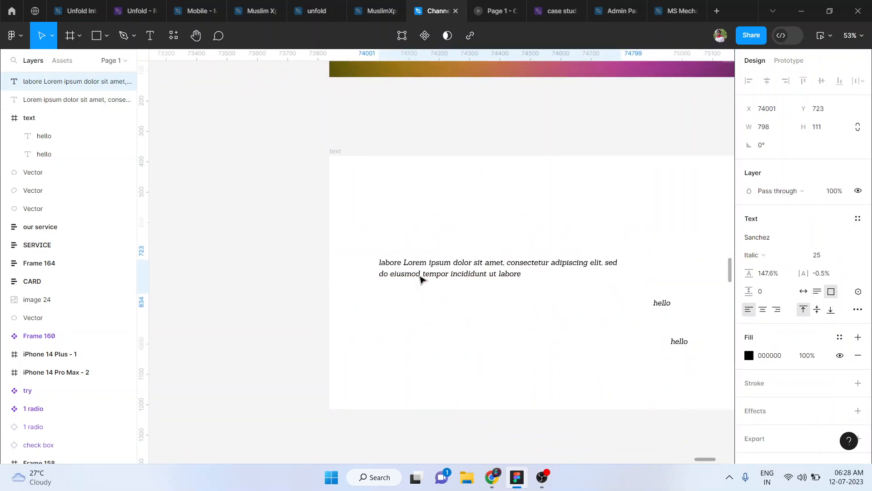
scroll(420, 275, "right", 5)
scroll(419, 276, "up", 3)
scroll(419, 275, "left", 5)
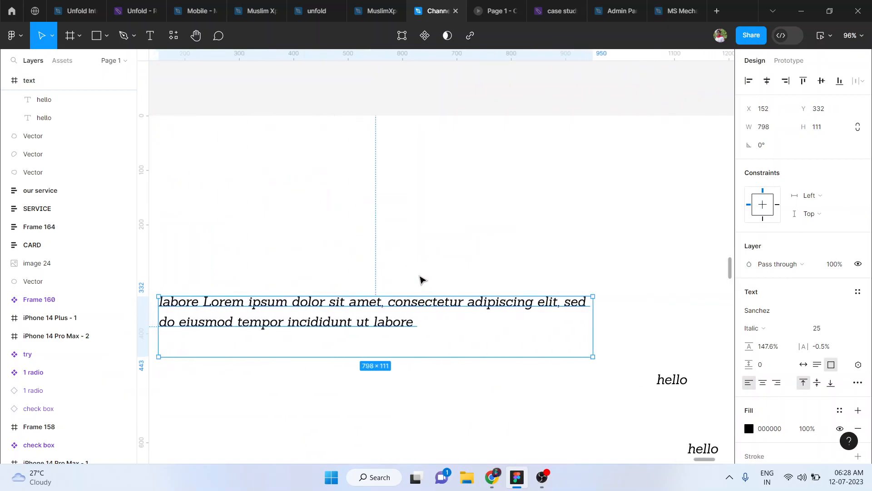
scroll(419, 276, "down", 3)
double_click(389, 258)
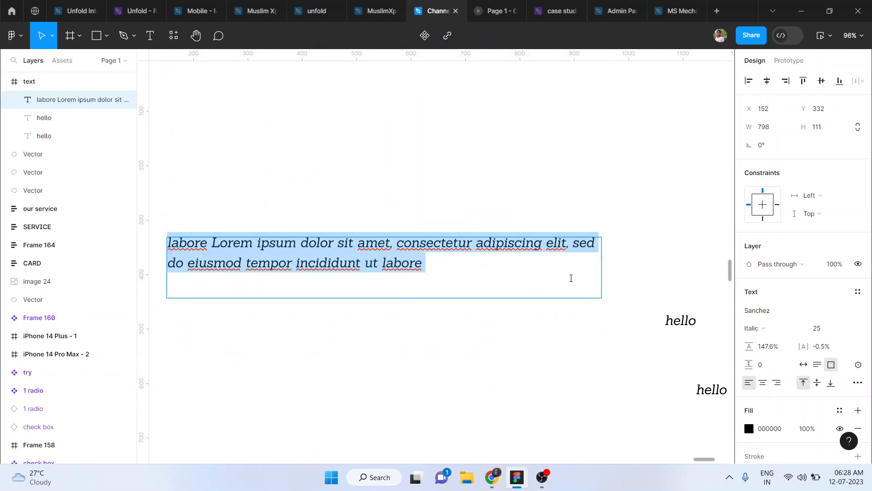
left_click(659, 275)
scroll(445, 248, "down", 1)
double_click(404, 253)
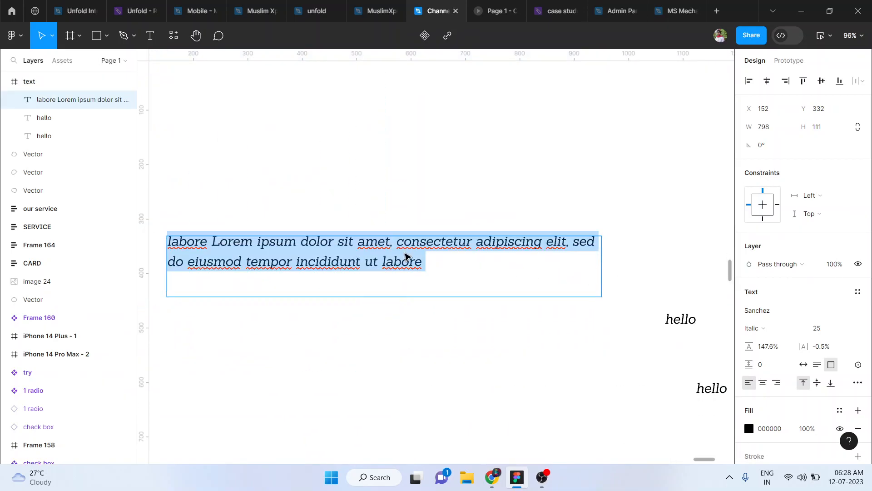
key("Escape")
Step: Duplicate the two-line "labore Lorem ipsum" text in place and copy its entire wording
scroll(389, 257, "down", 4)
key("ctrl+d")
double_click(401, 259)
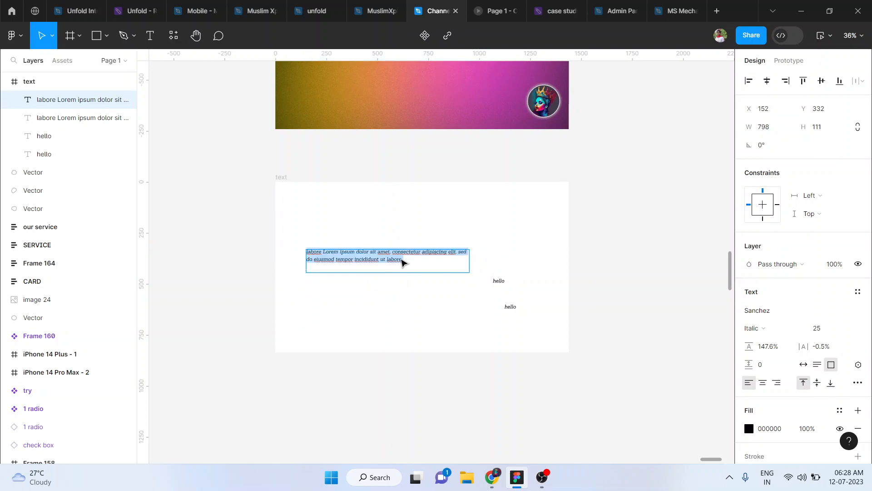
left_click_drag(404, 259, 306, 252)
key("ctrl+c")
key("Escape")
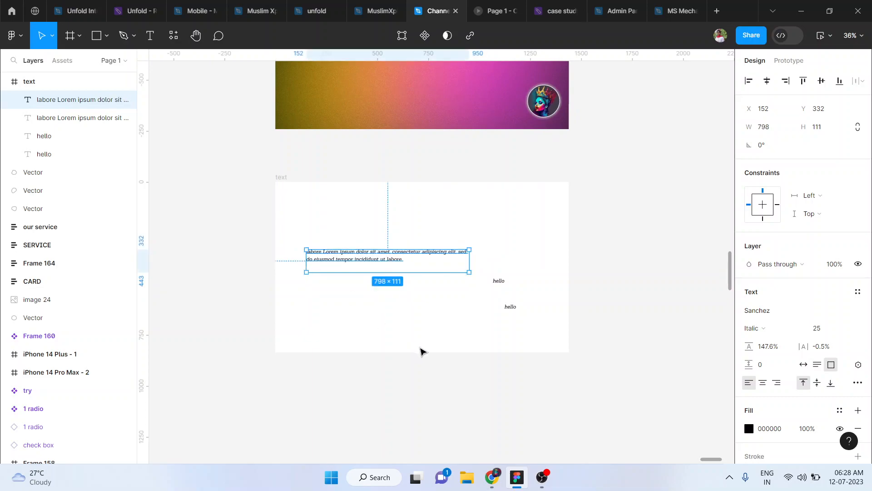
Step: Paste the copied wording over the lower "hello" and fit that text at about X 199, Y 552 with a width of about 721
double_click(514, 308)
key("ctrl+v")
left_click_drag(537, 311, 353, 305)
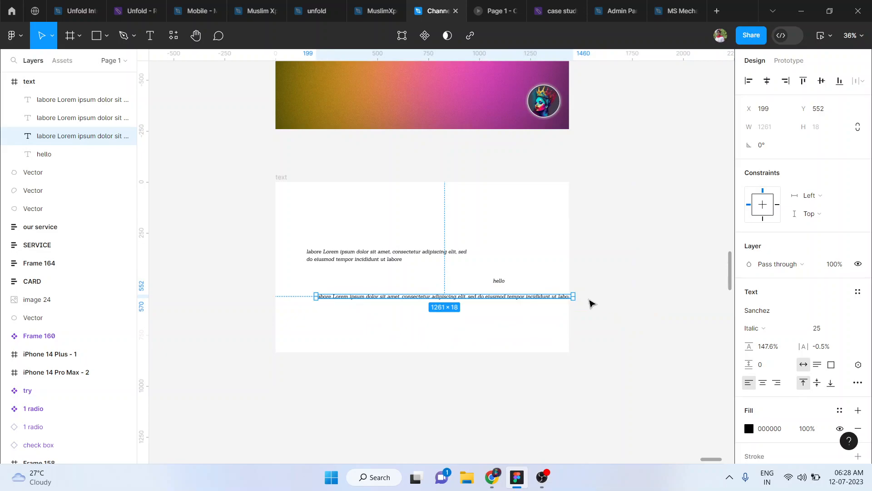
left_click_drag(575, 296, 463, 300)
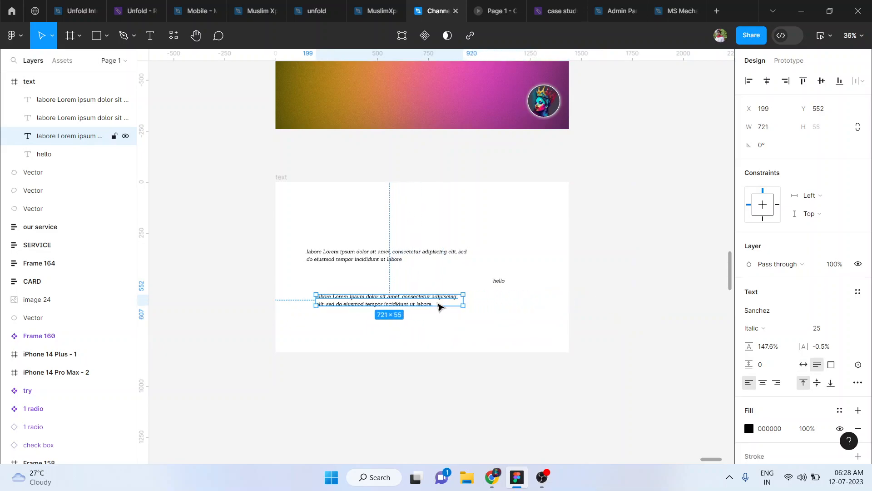
Step: Turn on text truncation for the lower Lorem ipsum text and narrow its box to about 417 wide
scroll(418, 308, "up", 5)
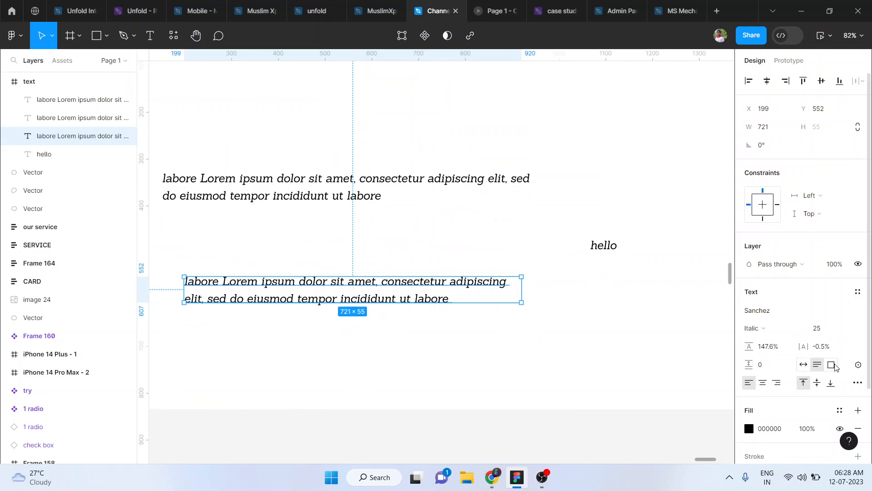
left_click(857, 385)
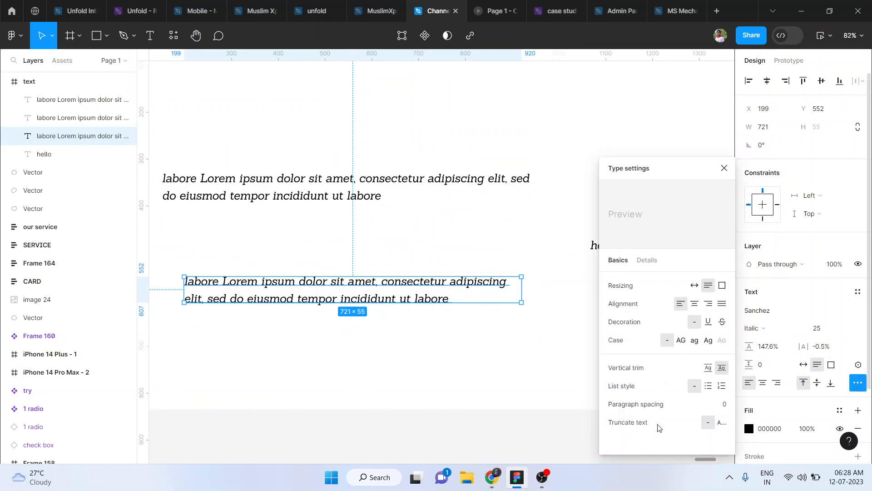
left_click(721, 424)
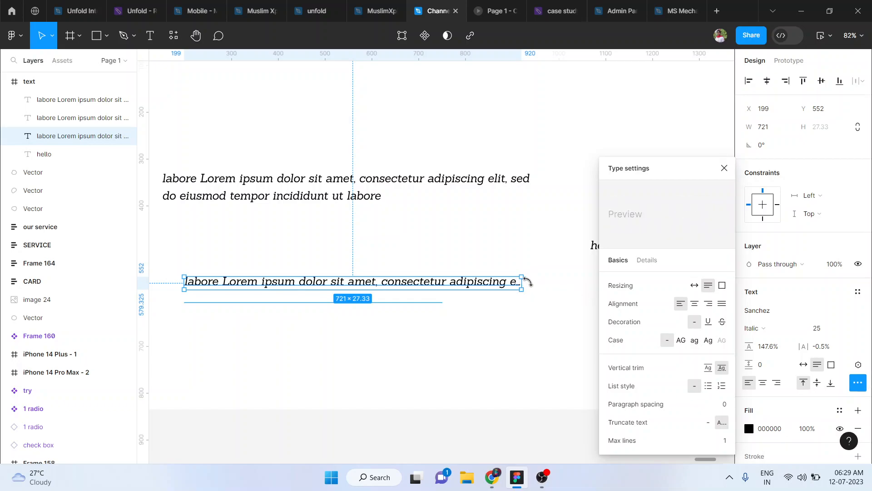
left_click_drag(486, 282, 380, 282)
left_click(423, 328)
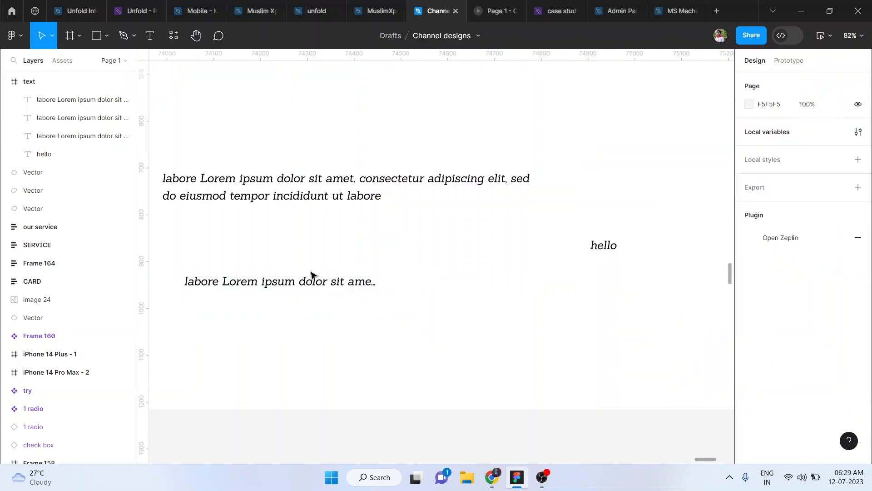
scroll(312, 274, "up", 5, "ctrl")
scroll(311, 274, "down", 1, "ctrl")
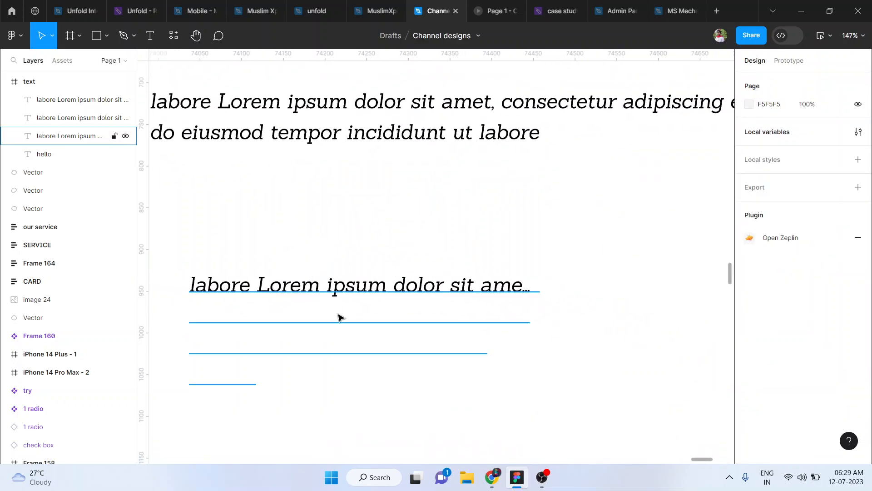
Step: Open the truncated text's type settings and enter its content to examine the hidden lines
left_click(527, 290)
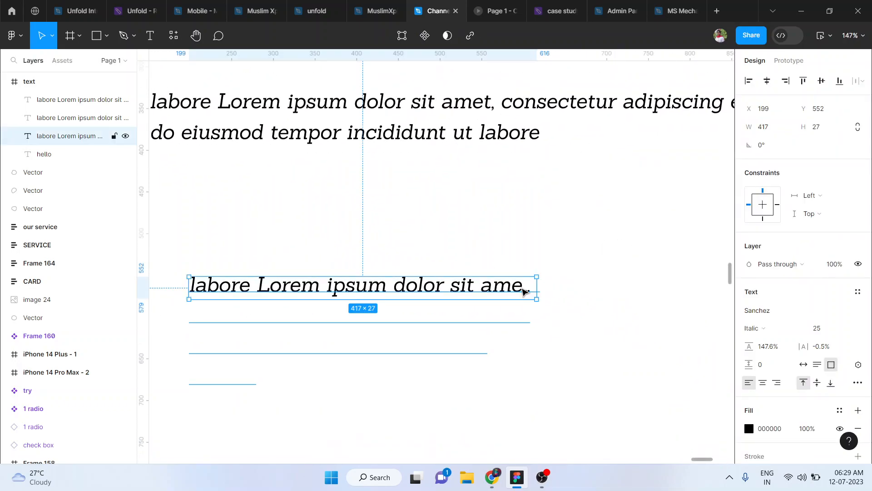
left_click(856, 384)
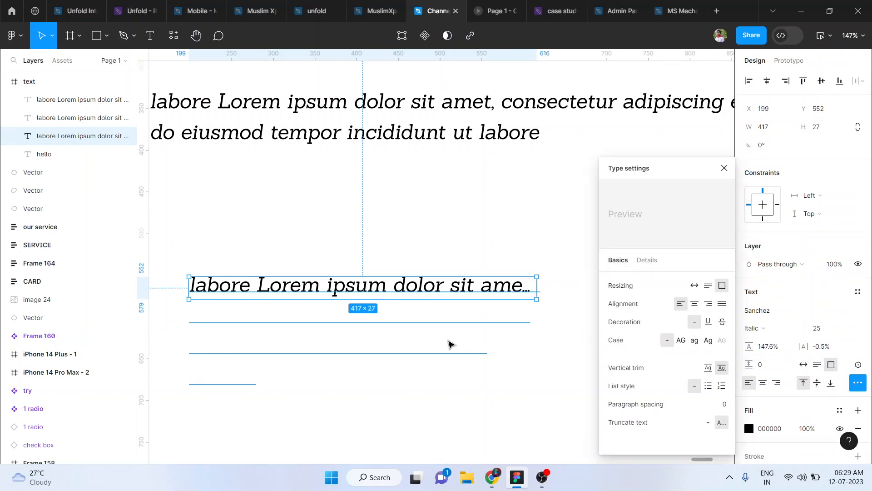
double_click(484, 293)
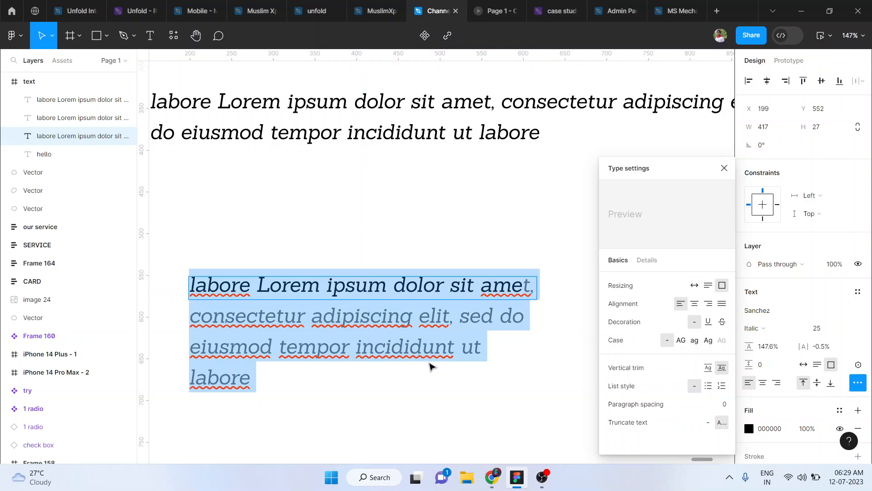
left_click(522, 286)
key("Escape")
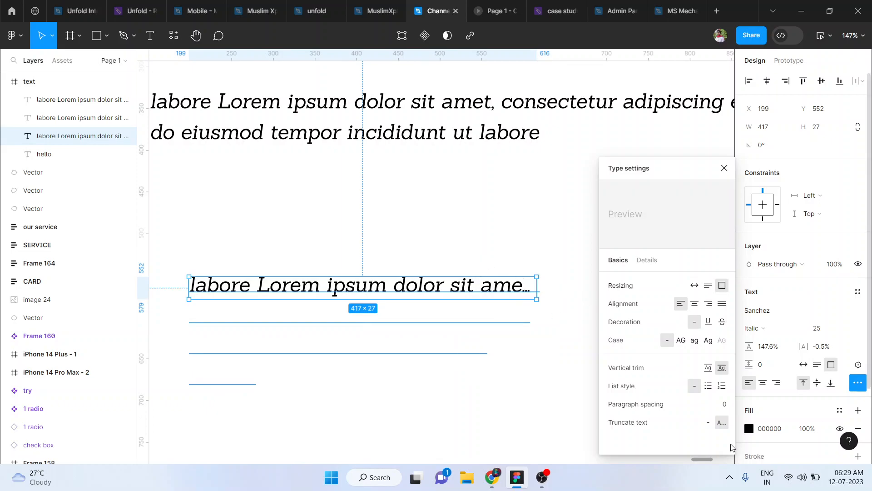
Step: Turn the lower text's truncation off and on again, and reopen its content to view the cut-off wording
left_click(707, 422)
left_click(720, 422)
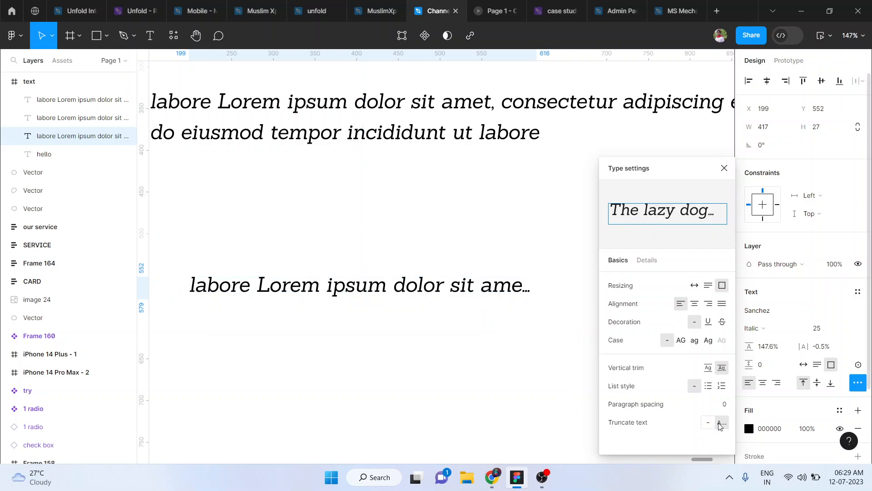
double_click(458, 291)
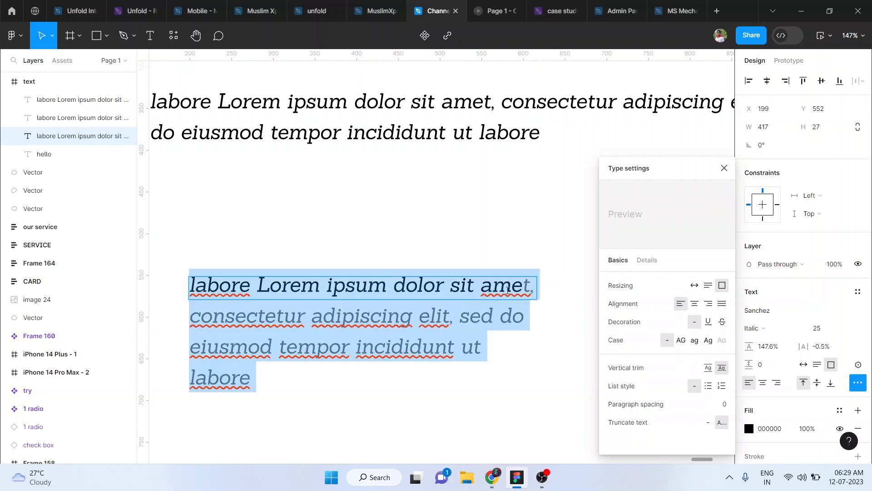
key("Escape")
left_click(558, 339)
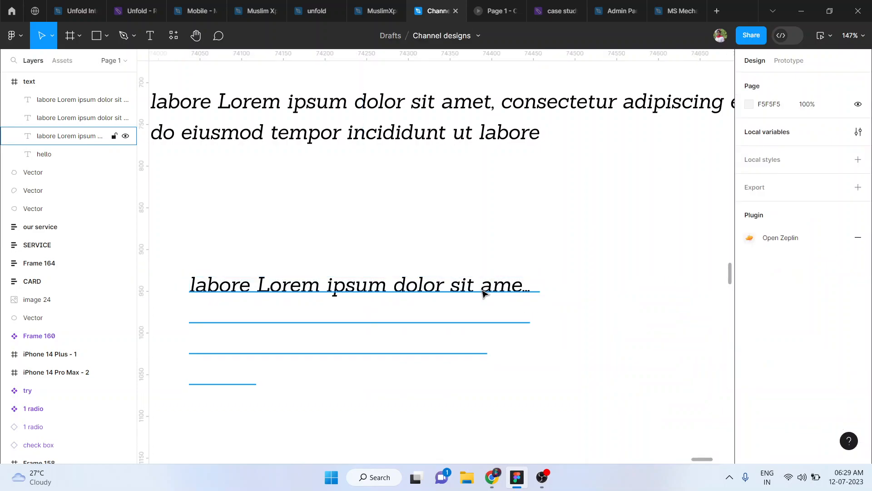
double_click(482, 293)
key("Escape")
key("Return")
key("Escape")
Step: Widen the truncated text's box to about 509 and toggle its truncation off and back on
left_click_drag(537, 289, 605, 292)
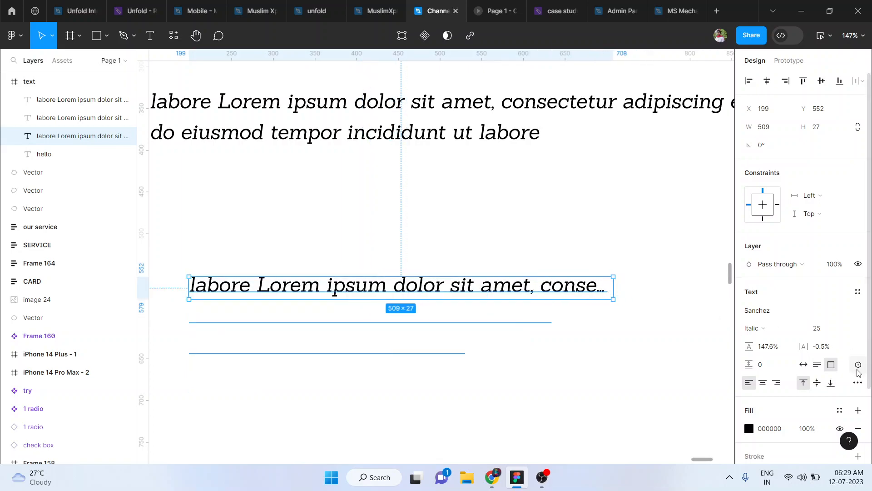
left_click(858, 382)
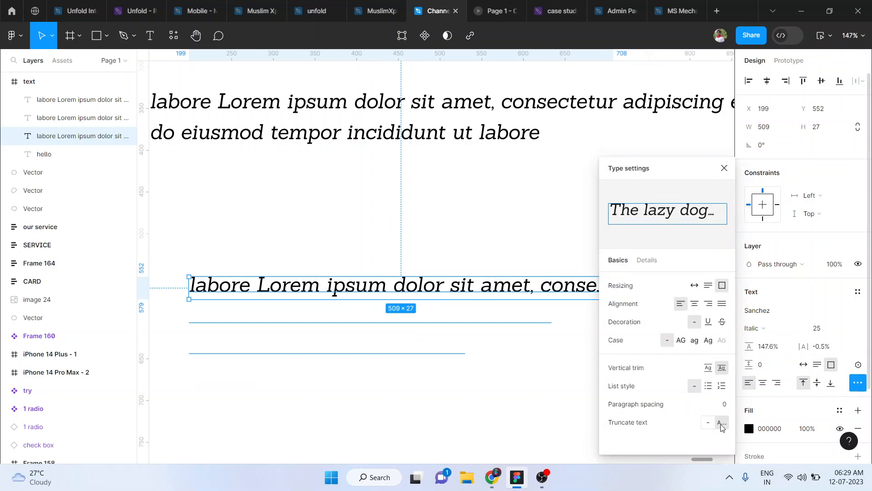
left_click(709, 423)
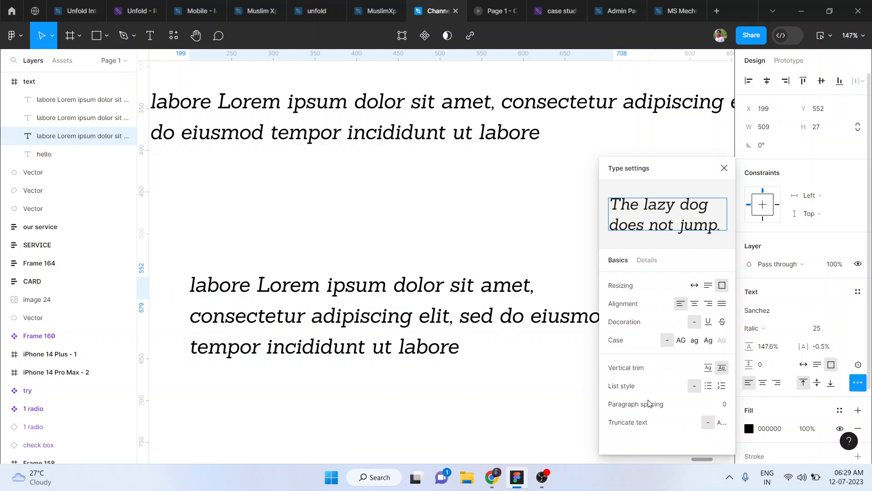
left_click(721, 423)
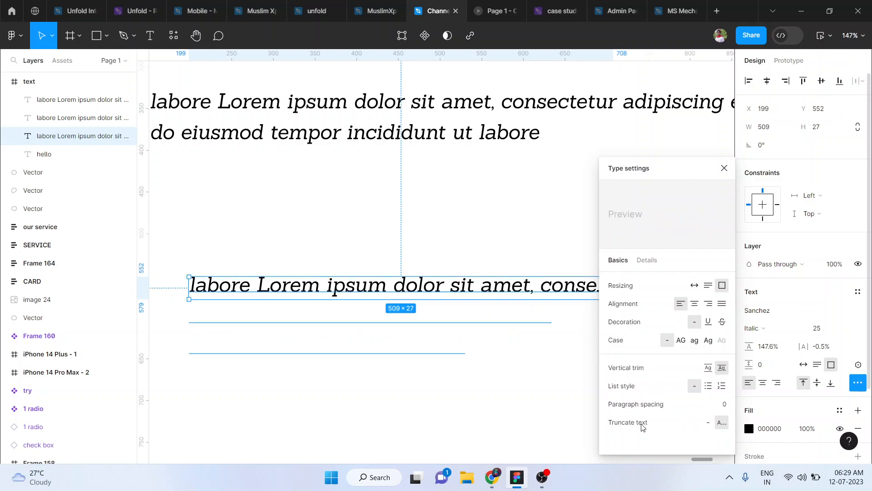
left_click(504, 390)
scroll(504, 389, "down", 5)
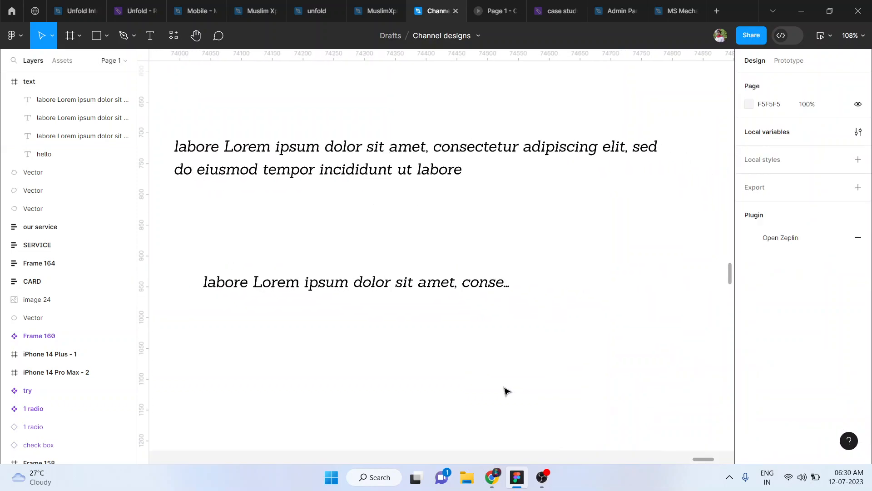
left_click(465, 323)
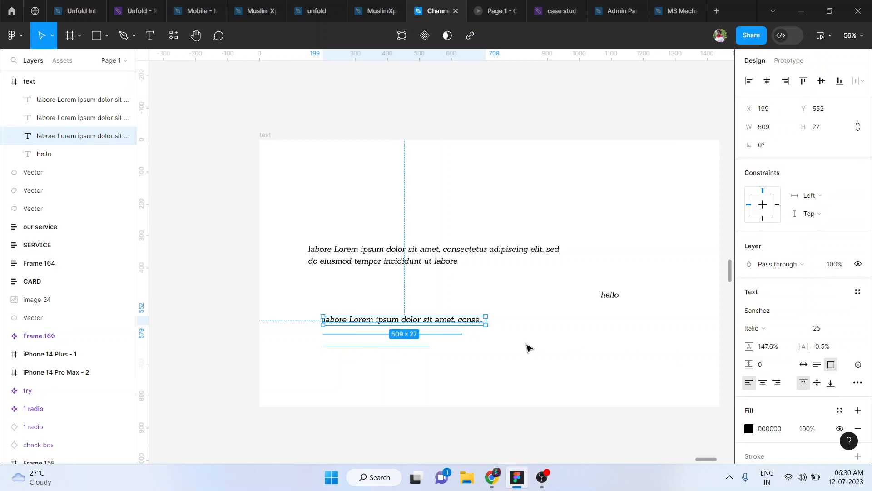
Step: Open the truncated text's content to view its hidden lines, leave it, and undo the last change
double_click(445, 322)
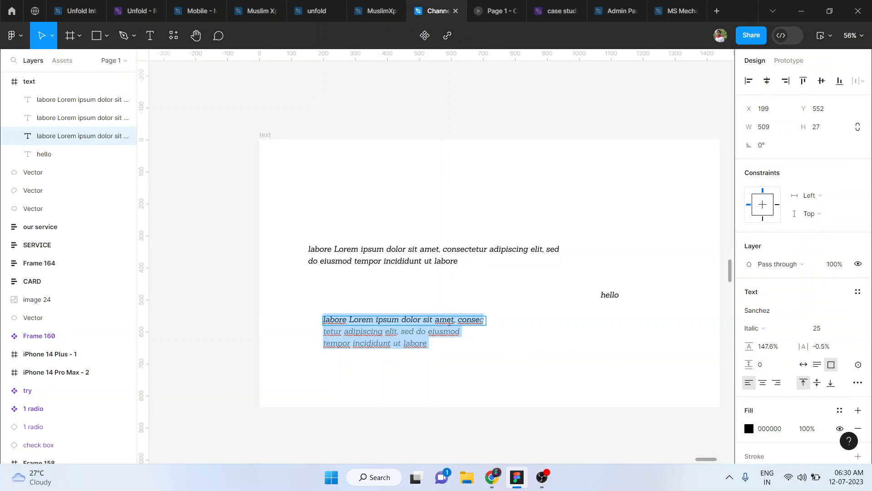
left_click(566, 354)
left_click(566, 353)
key("ctrl+z")
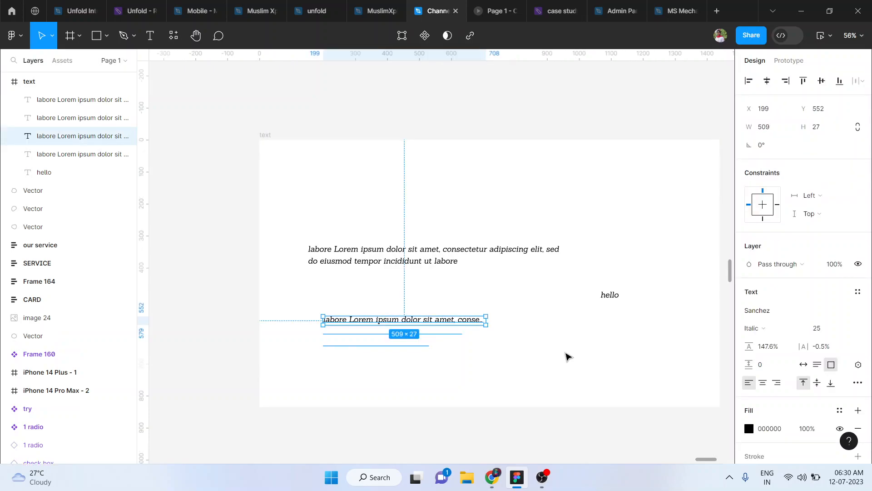
Step: Copy the opening passage through "incididunt ut" from the two-paragraph Lorem ipsum text outside the frame
scroll(463, 325, "right", 10)
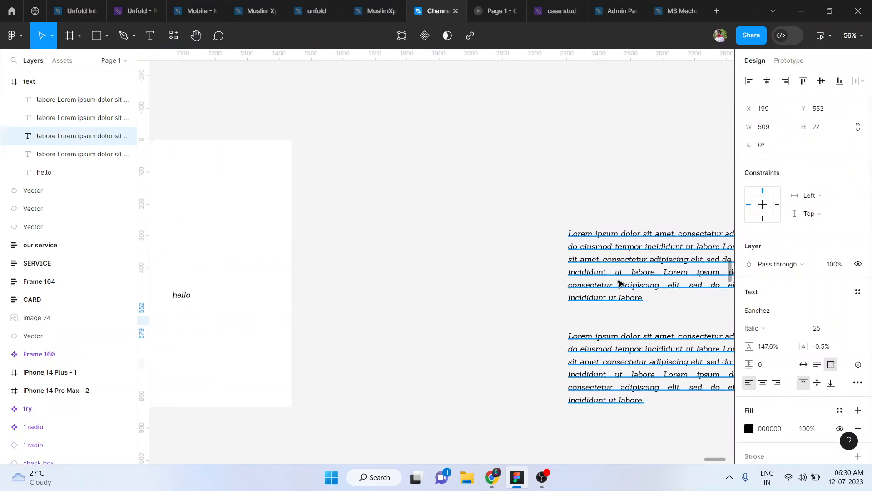
type("Lorem ipsum dolor sit amet, consectetur adipiscing elit, sed do eiusmod tempor incididunt ut labore Lorem ipsum dolor sit amet, consectetur adipiscing elit, sed do eiusmod tempor incididunt ut labore Lorem ipsum dolor sit amet, consectetur adipiscing elit, sed do eiusmod tempor incididunt ut labore.  Lorem ipsum dolor sit amet, consectetur adipiscing elit, sed do eiusmod tempor incididunt ut labore Lorem ipsum dolor sit amet, consectetur adipiscing elit, sed do eiusmod tempor incididunt ut labore Lorem ipsum dolor sit amet, consectetur adipiscing elit, sed do eiusmod tempor incididunt ut labore")
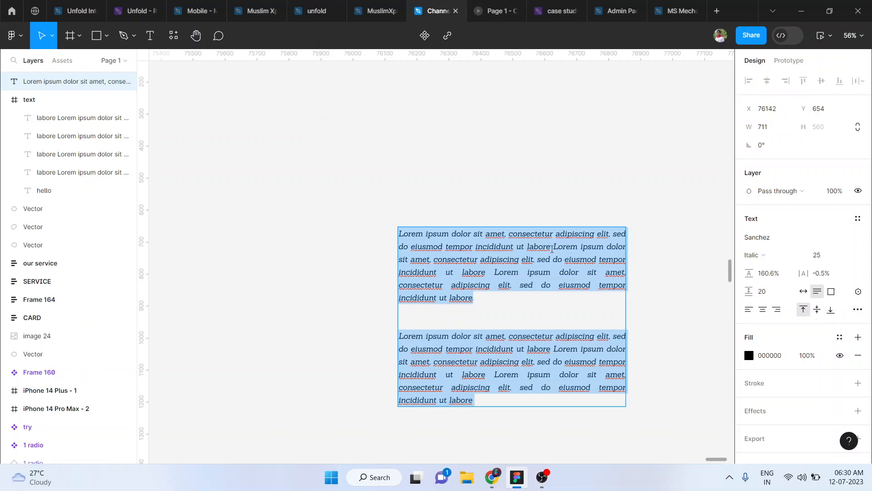
left_click_drag(524, 248, 377, 230)
key("ctrl+c")
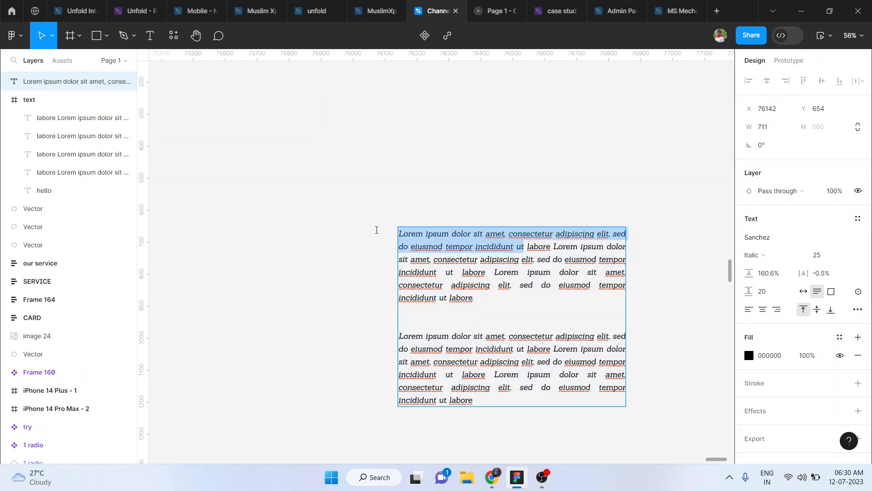
key("Escape")
Step: Paste the passage into the text frame, place it at about X 651, Y 675, and narrow its box to about 386
scroll(377, 233, "left", 10)
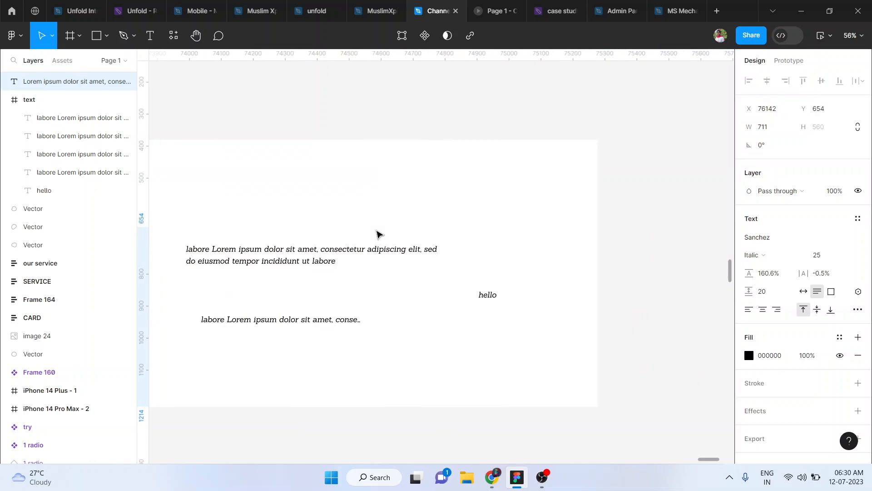
scroll(427, 264, "down", 2)
left_click(477, 293)
left_click(477, 293)
key("ctrl+v")
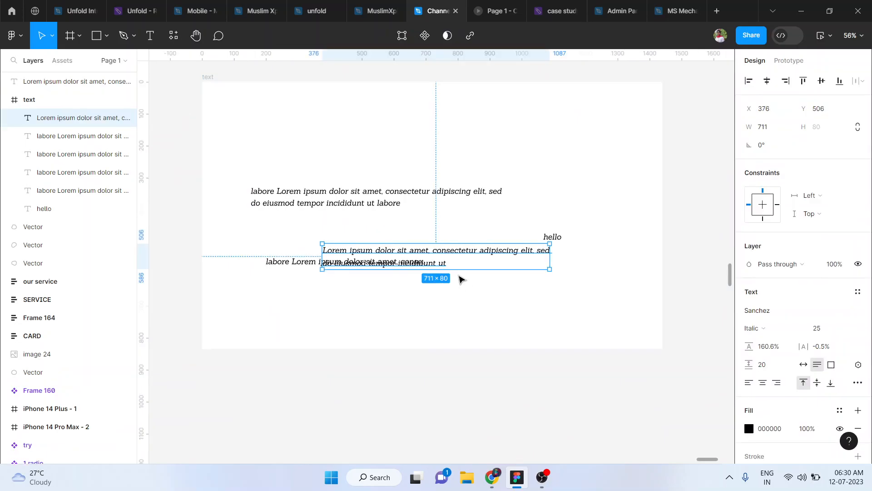
left_click_drag(444, 258, 533, 310)
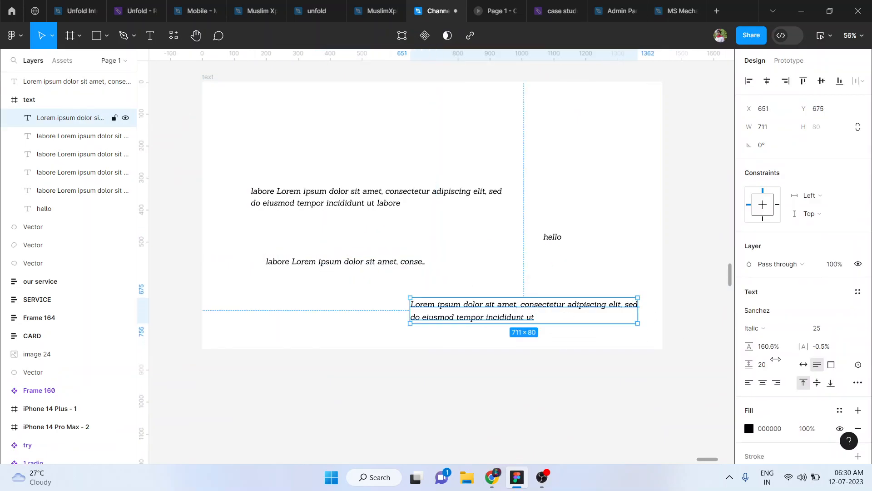
left_click_drag(638, 309, 534, 309)
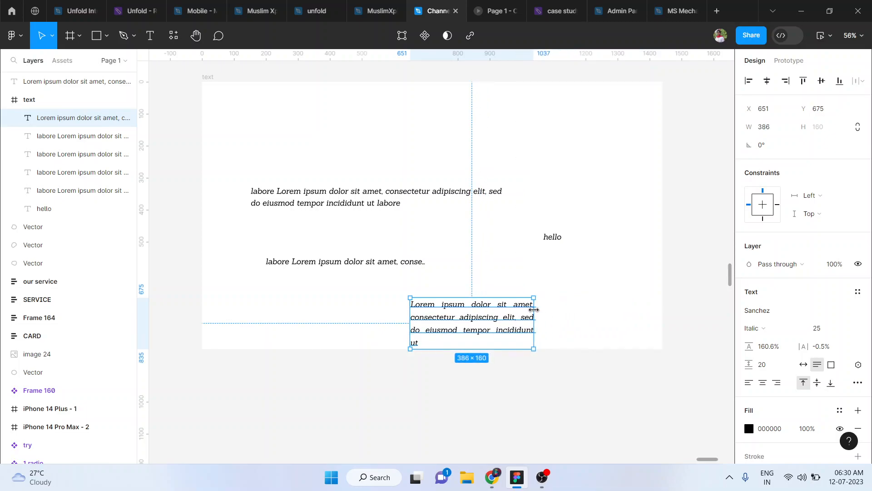
Step: Turn on truncation for the pasted Lorem ipsum text and set its maximum lines to 2
left_click(856, 384)
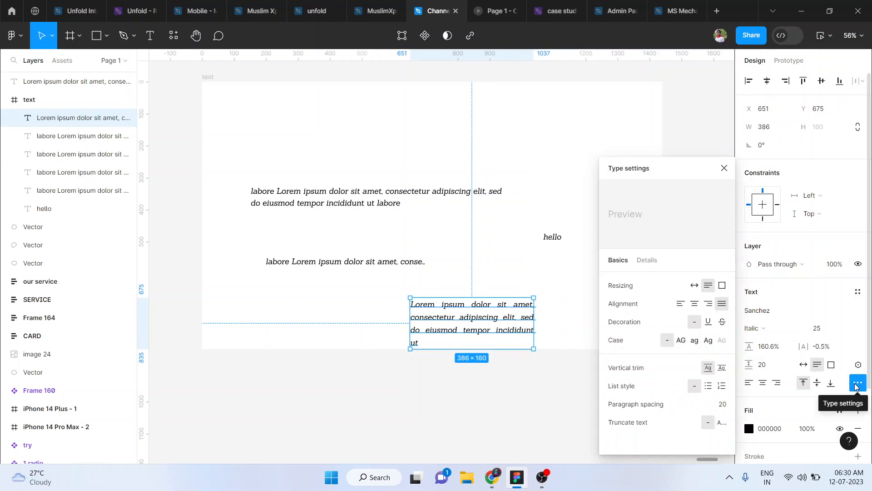
left_click(722, 423)
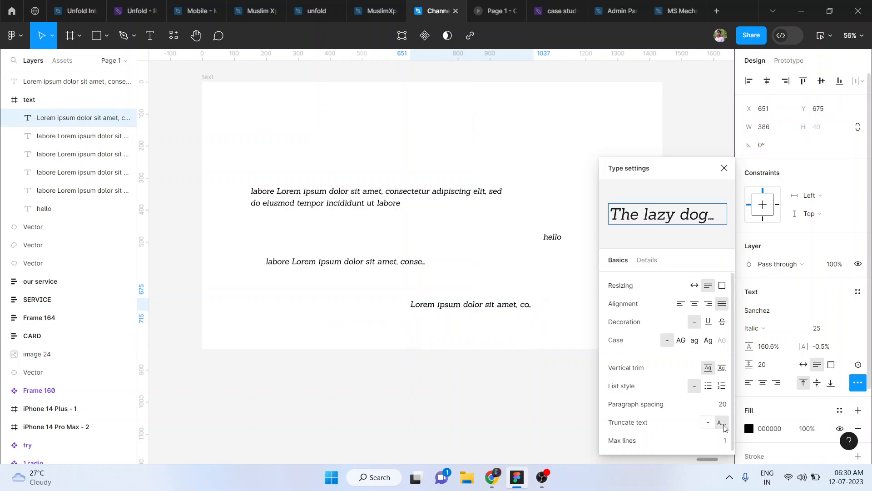
scroll(724, 428, "down", 1)
left_click(714, 439)
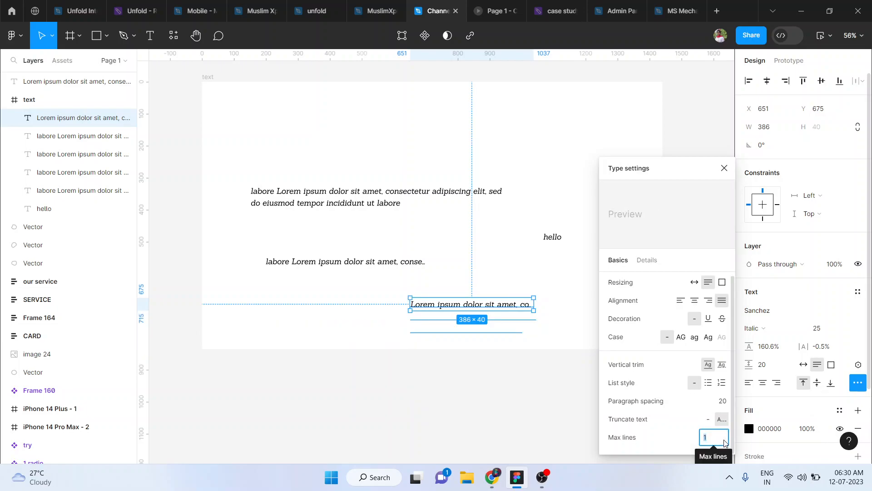
key("BackSpace")
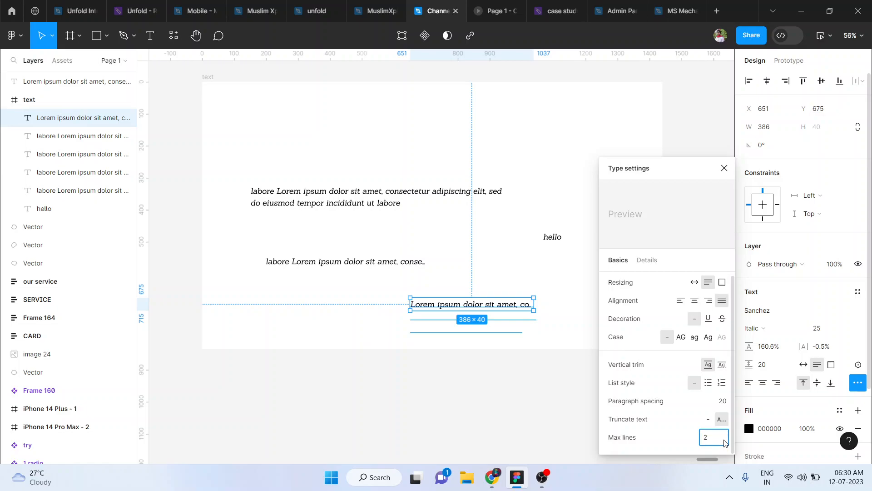
type("2")
key("Return")
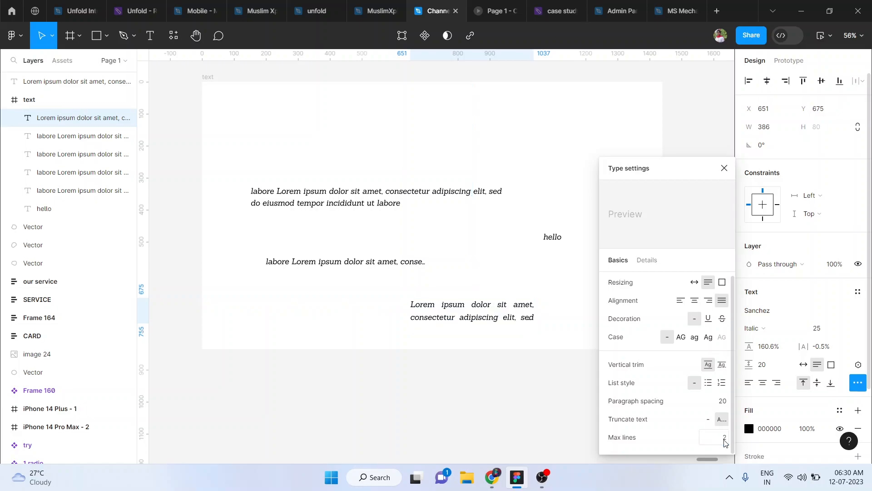
left_click(549, 325)
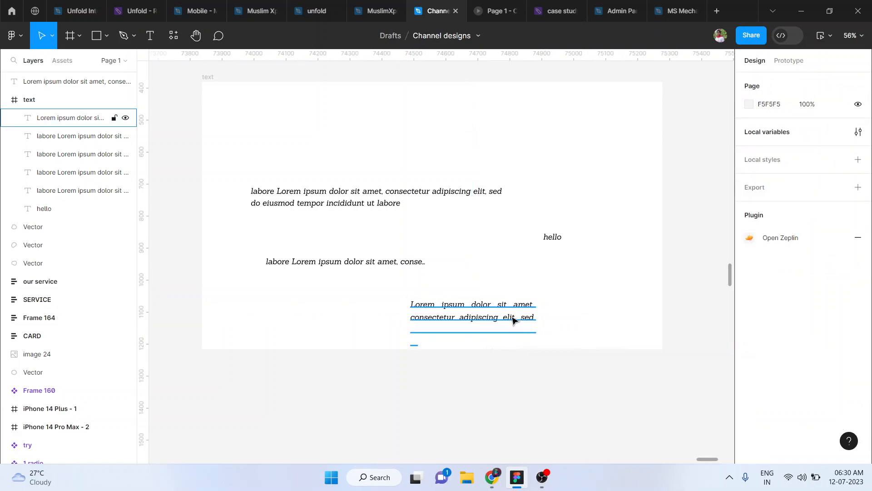
Step: Inspect the ellipsis overlapping "sed" on the second line and widen the text box to about 389 to clear it
left_click(513, 320)
scroll(512, 318, "up", 5)
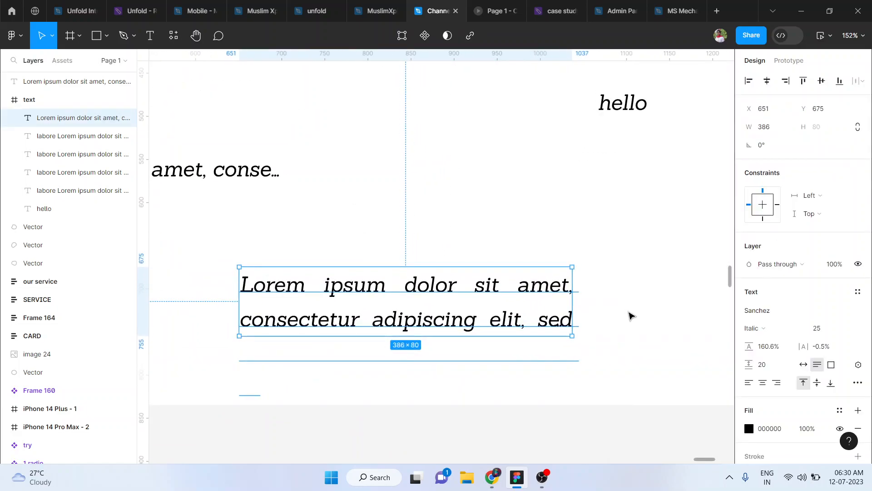
scroll(570, 313, "up", 5)
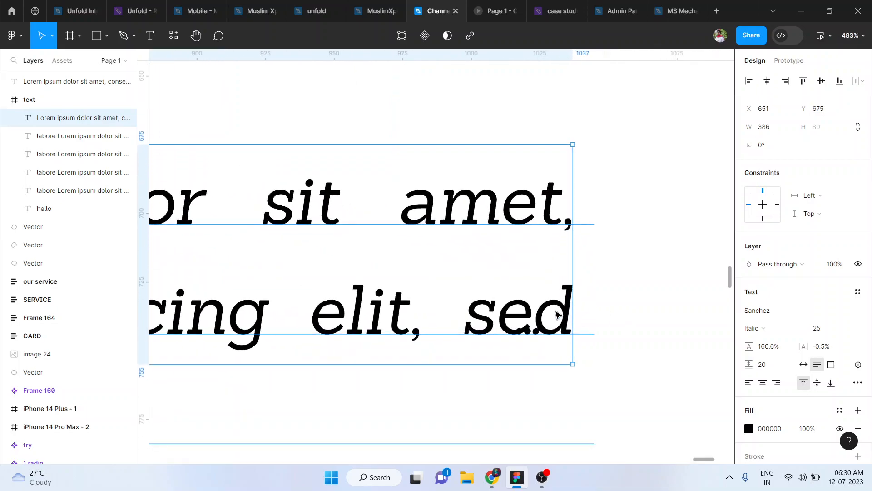
double_click(555, 311)
left_click(543, 315)
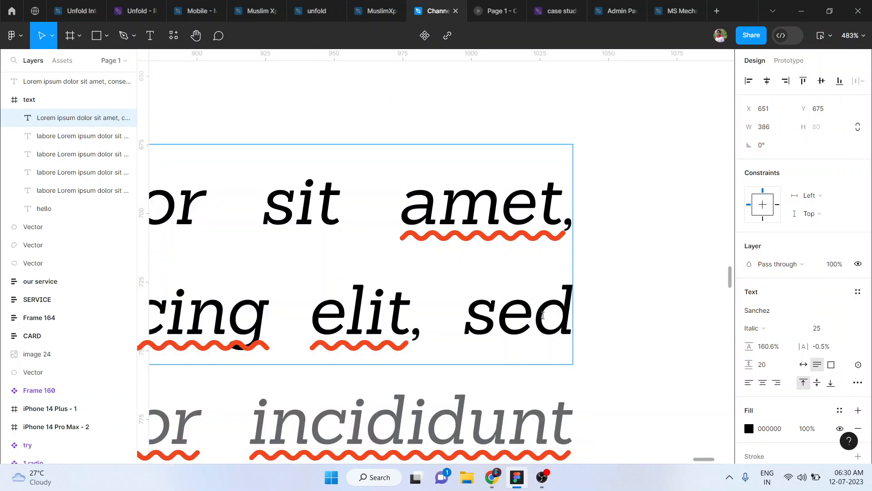
key("Escape")
left_click_drag(573, 272, 581, 272)
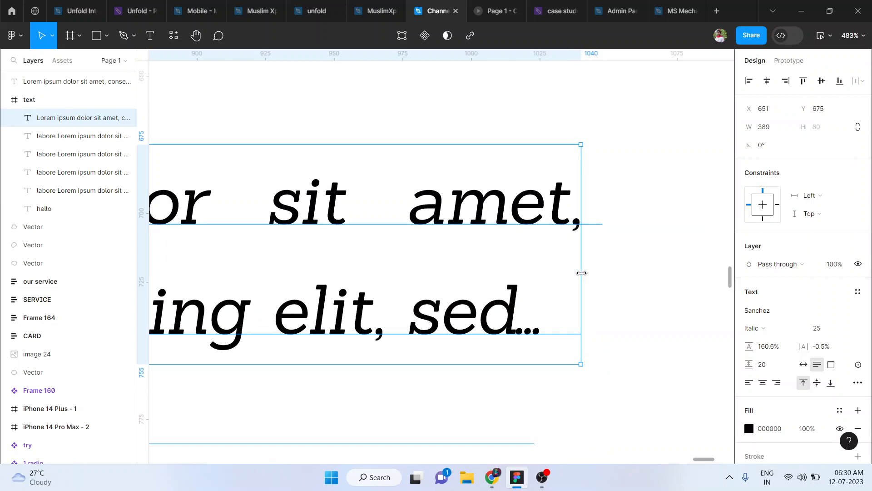
scroll(581, 273, "down", 3)
left_click(623, 306)
scroll(623, 306, "down", 2)
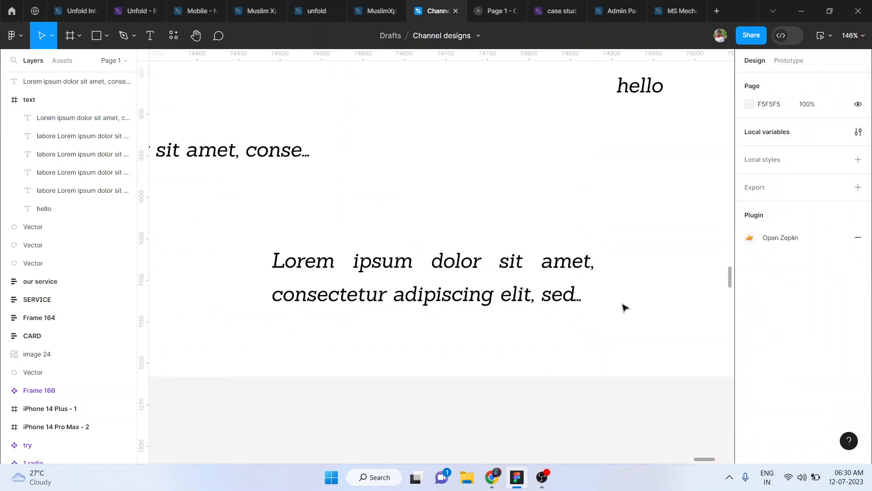
Step: Reduce the pasted Lorem ipsum text's maximum lines to 1 in its type settings
left_click(534, 283)
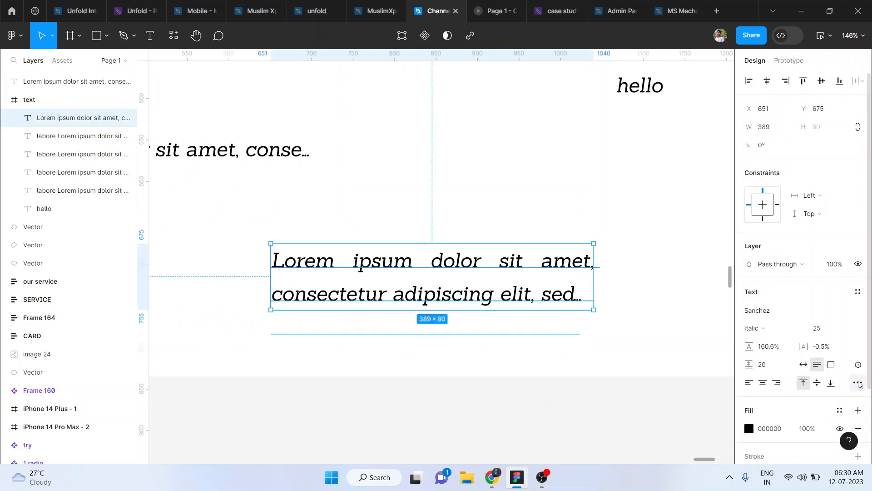
left_click(857, 383)
left_click(723, 441)
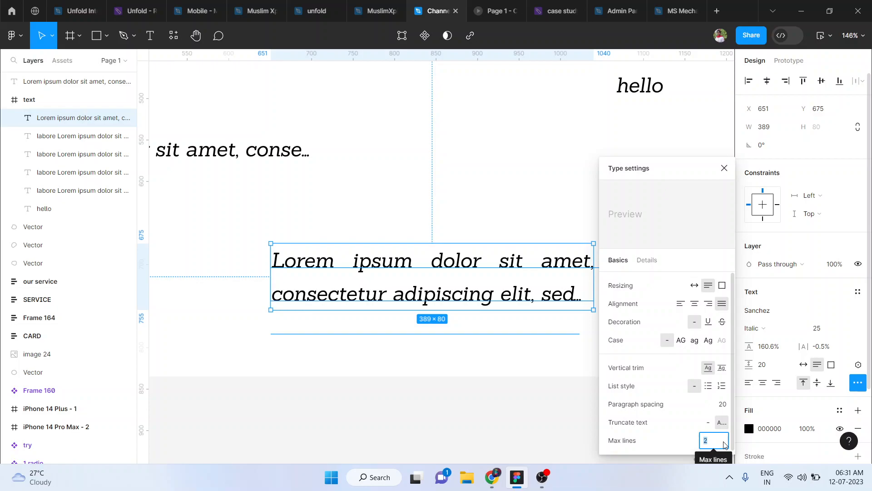
key("BackSpace")
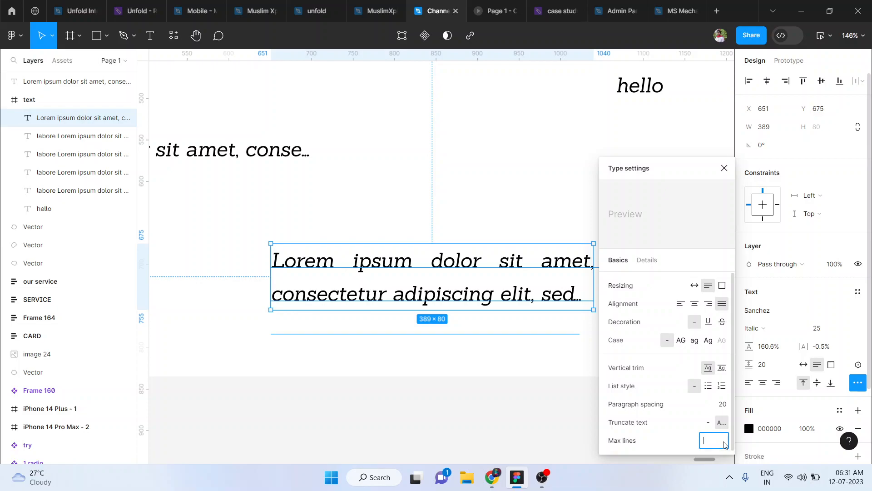
key("Return")
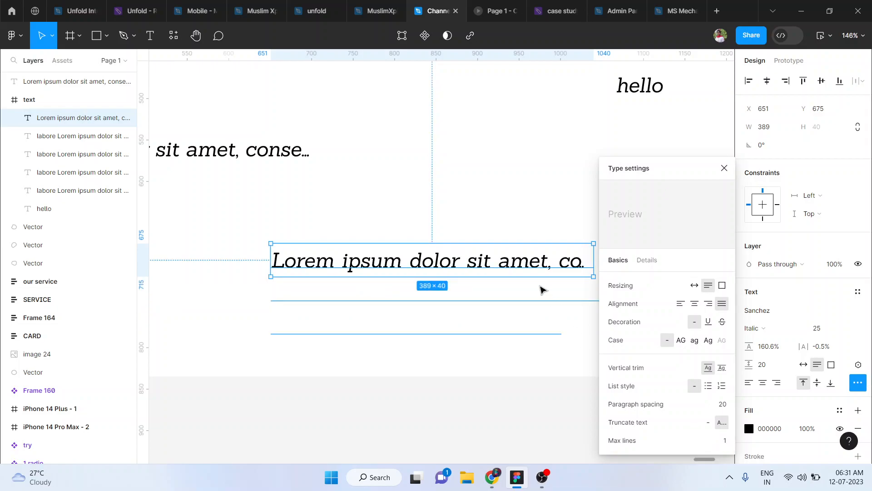
Step: Narrow the one-line truncated text box to about 334 and briefly open its content
scroll(541, 282, "right", 2)
left_click_drag(547, 263, 498, 253)
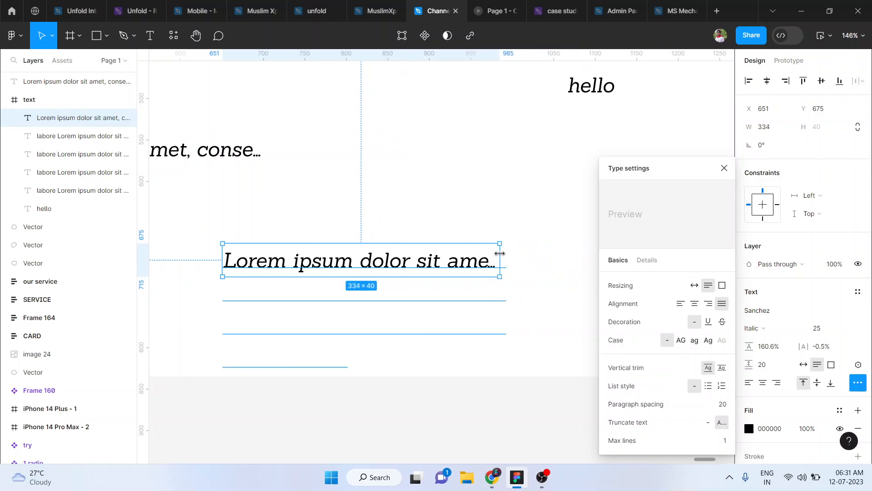
left_click(553, 384)
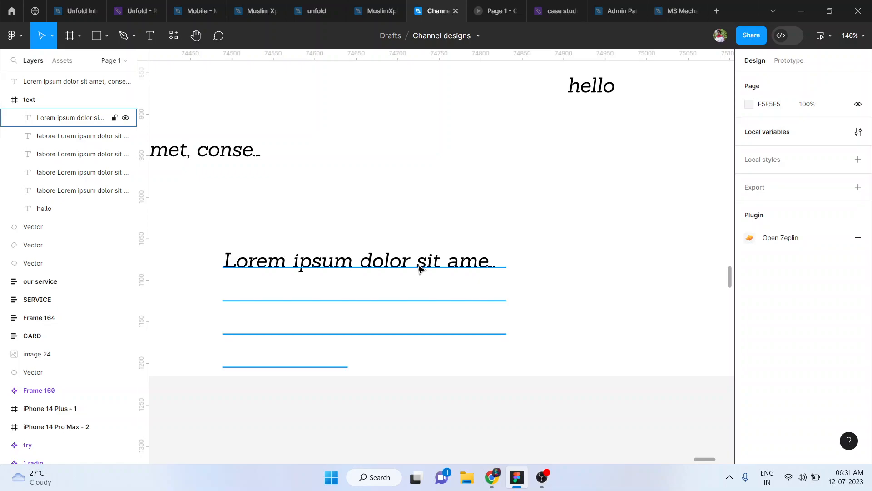
double_click(417, 266)
key("Escape")
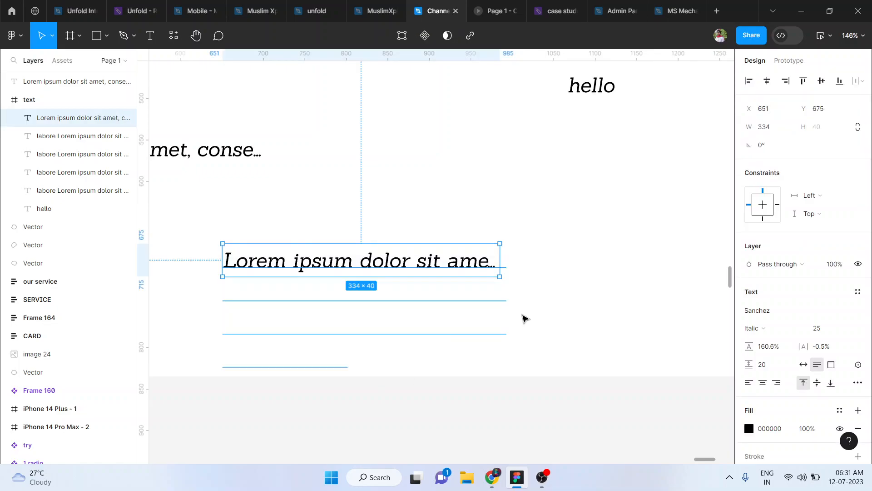
Step: Turn the pasted text's truncation off, on, and off again to show the full paragraph
left_click(857, 384)
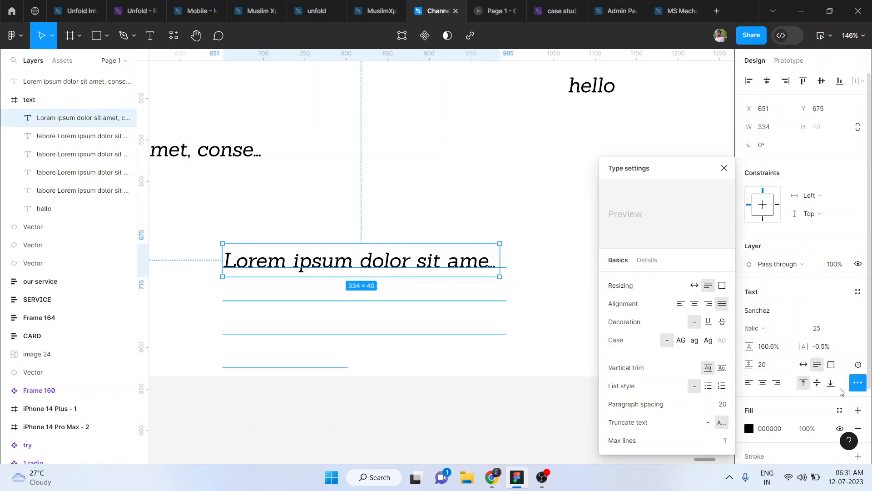
left_click(707, 422)
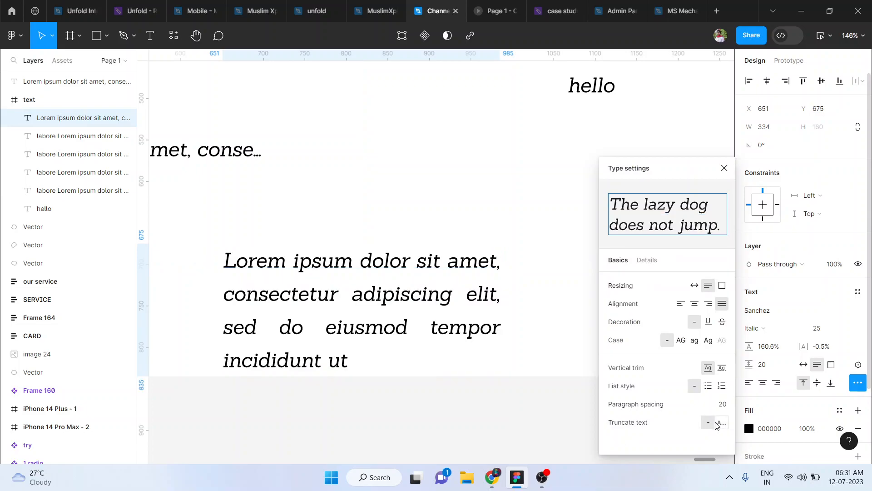
left_click(717, 423)
left_click(707, 422)
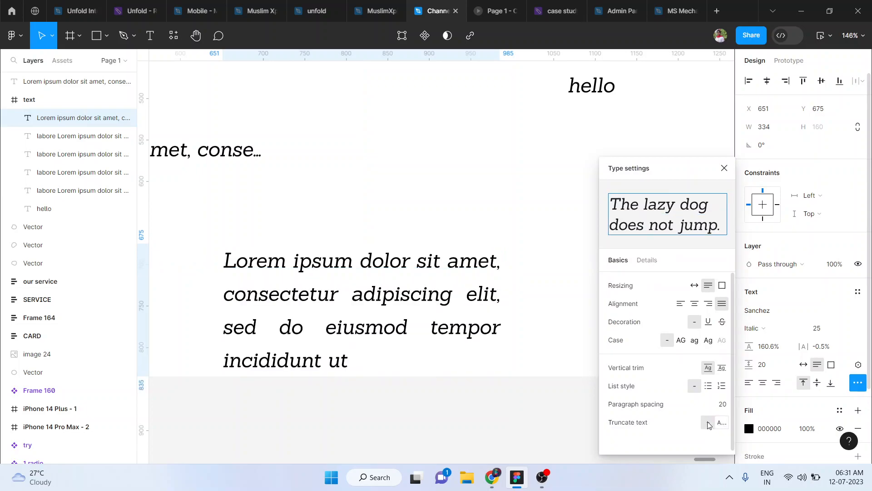
left_click(521, 323)
scroll(521, 324, "down", 5, "ctrl")
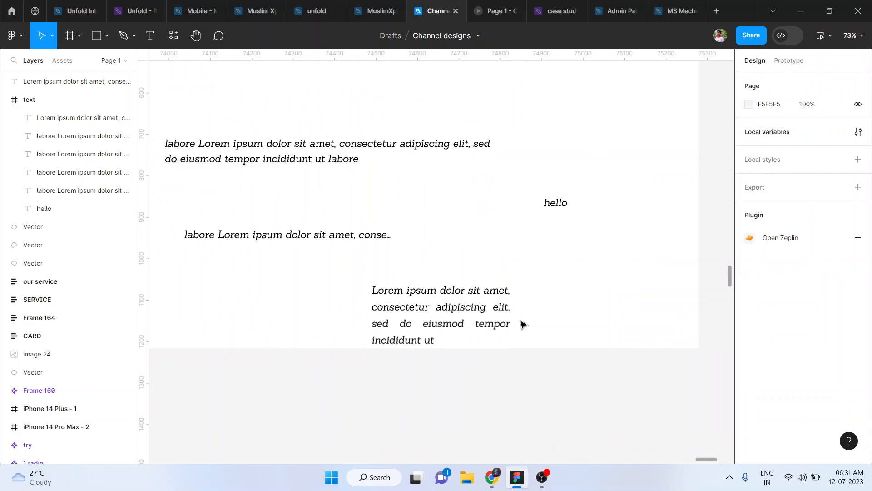
Step: Move the full Lorem ipsum paragraph above the other texts in the frame, to about X 134, Y 102
scroll(541, 322, "up", 2)
scroll(565, 312, "left", 2)
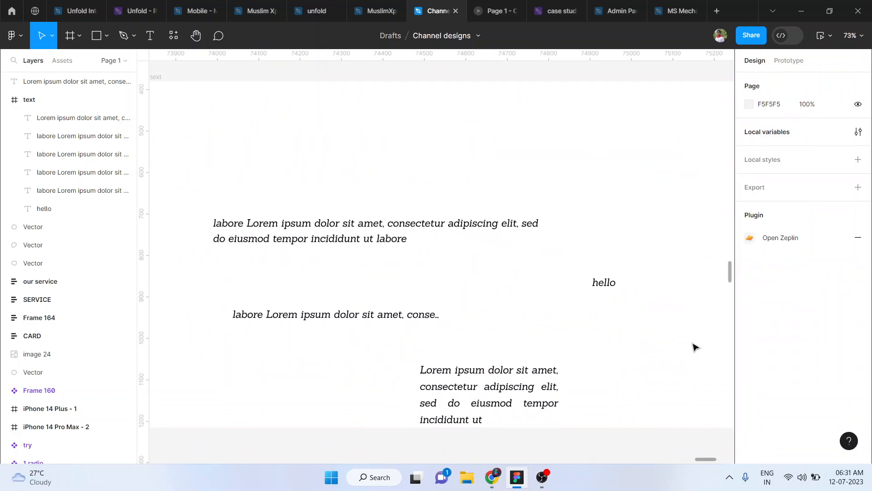
left_click(530, 403)
left_click_drag(514, 388, 636, 202)
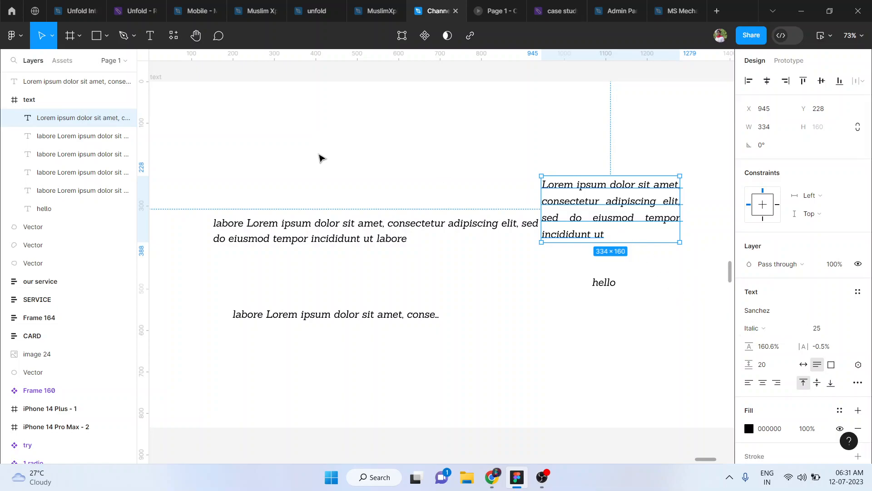
left_click_drag(636, 192, 297, 140)
scroll(522, 237, "down", 3)
scroll(522, 238, "right", 1)
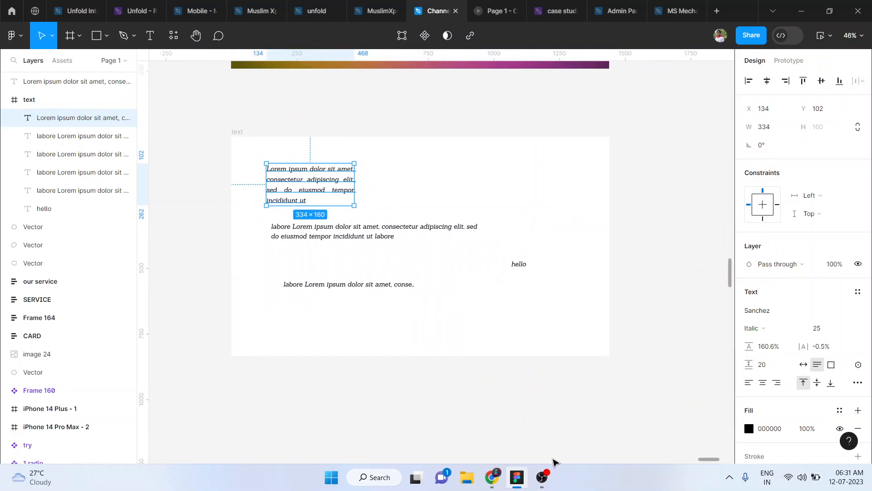
Step: Switch to OBS Studio
left_click(542, 477)
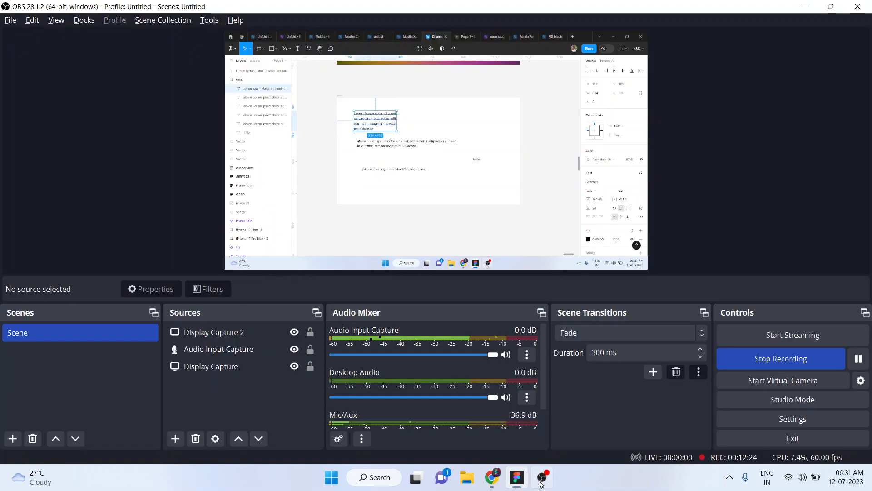